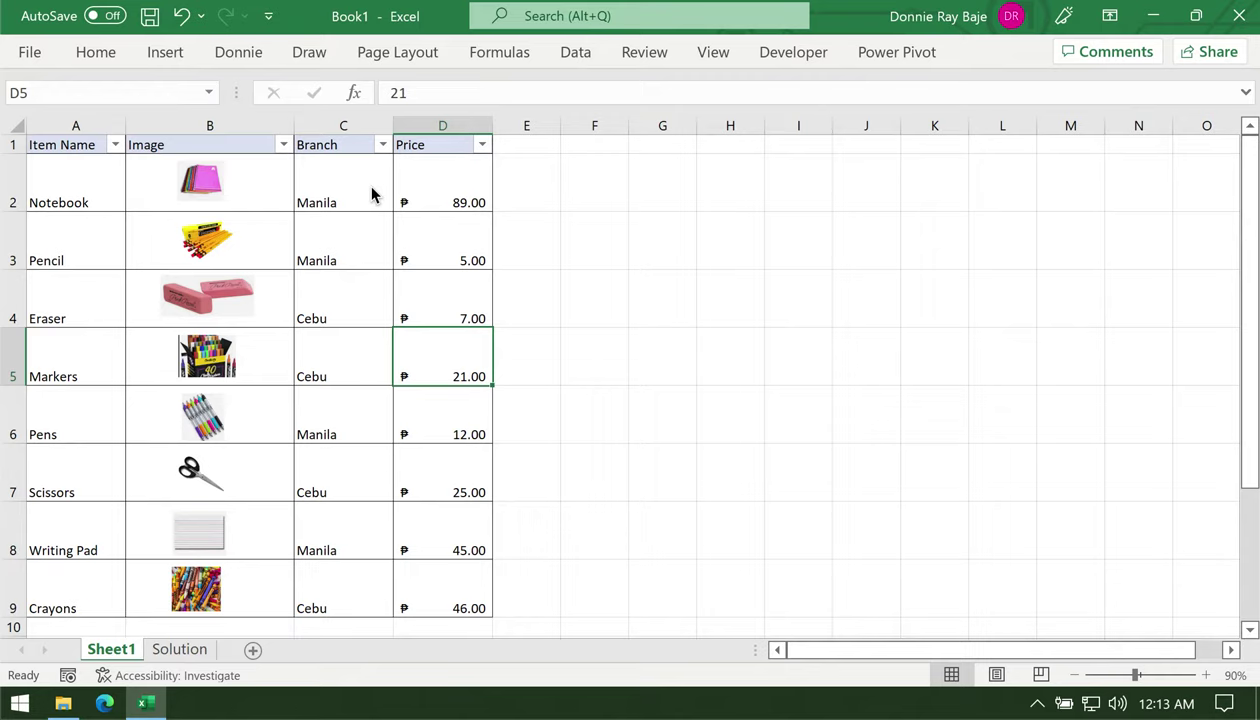
Inspect the original table's Item Name, Image, Branch and Price columns and the Notebook and Pencil prices
{"action": "left_click", "coordinate": [86, 127]}
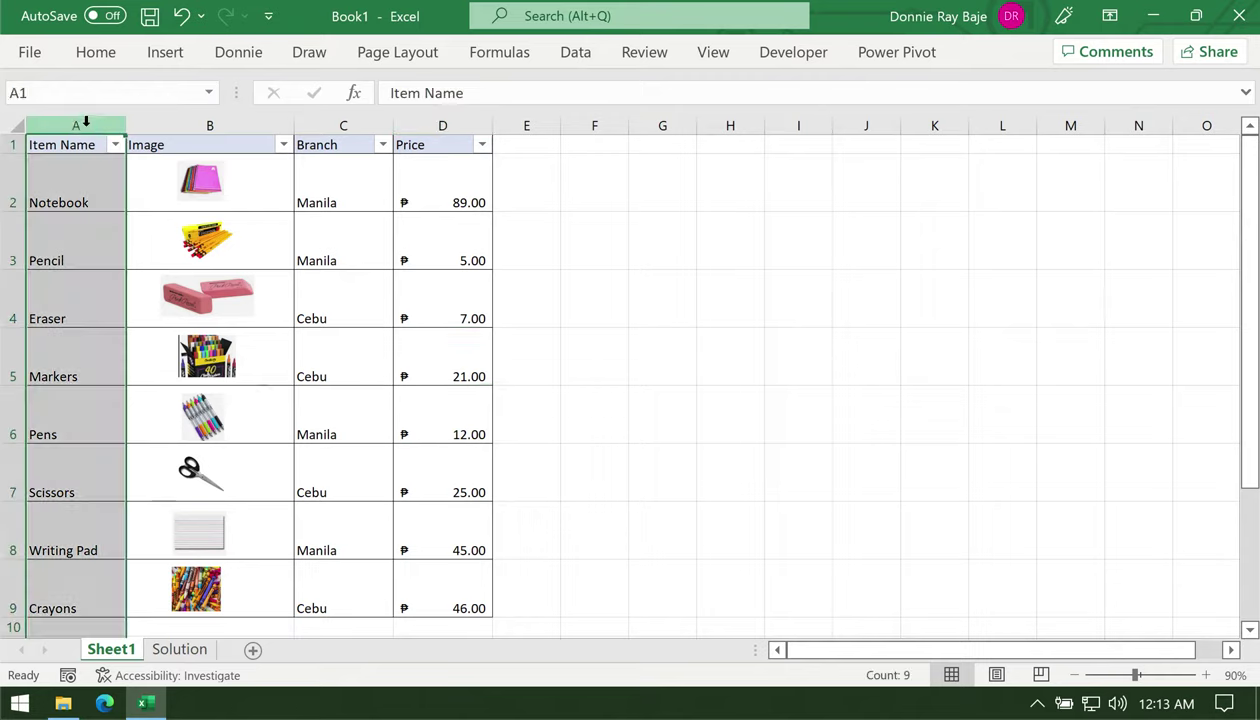
{"action": "left_click", "coordinate": [205, 120]}
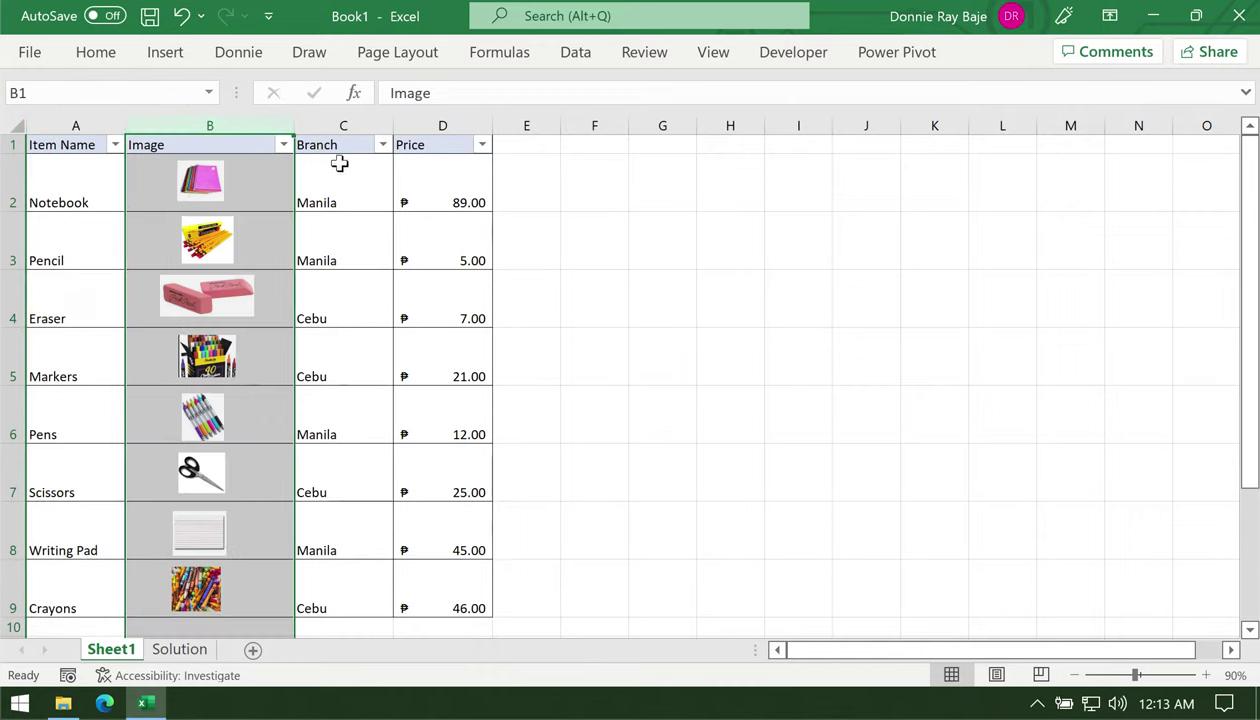
{"action": "left_click", "coordinate": [342, 174]}
{"action": "left_click", "coordinate": [346, 125]}
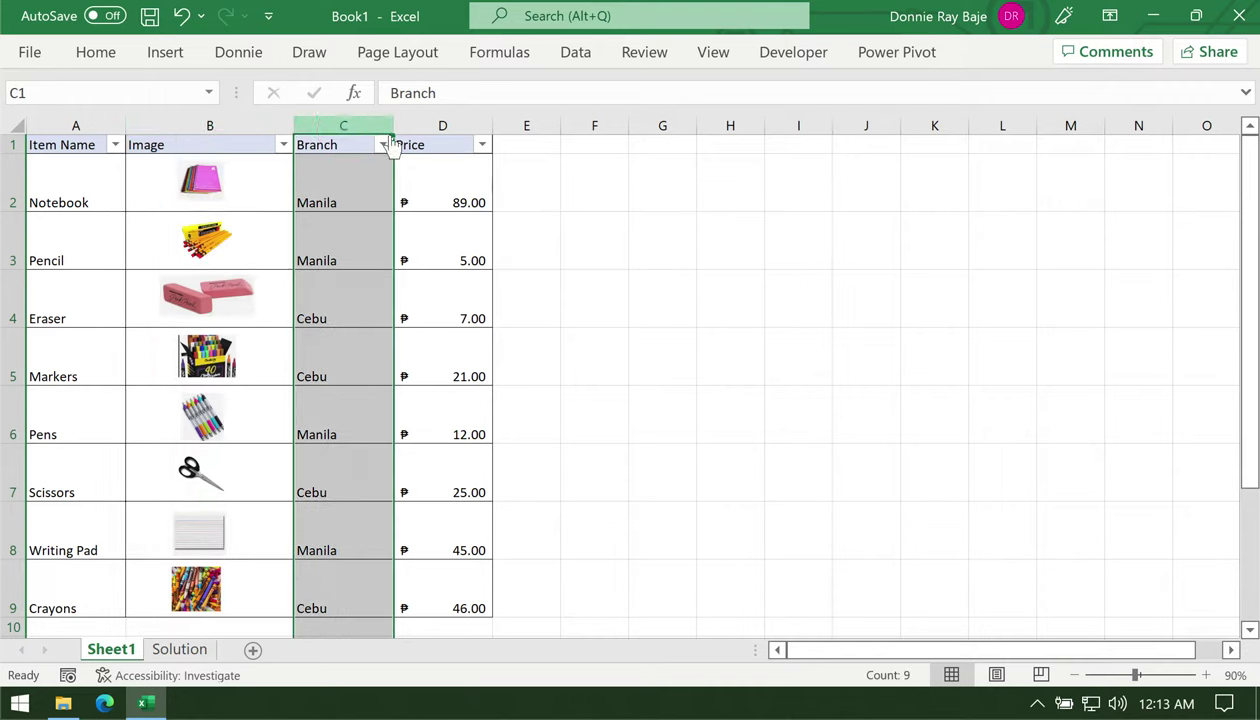
{"action": "left_click", "coordinate": [445, 125]}
{"action": "left_click", "coordinate": [422, 203]}
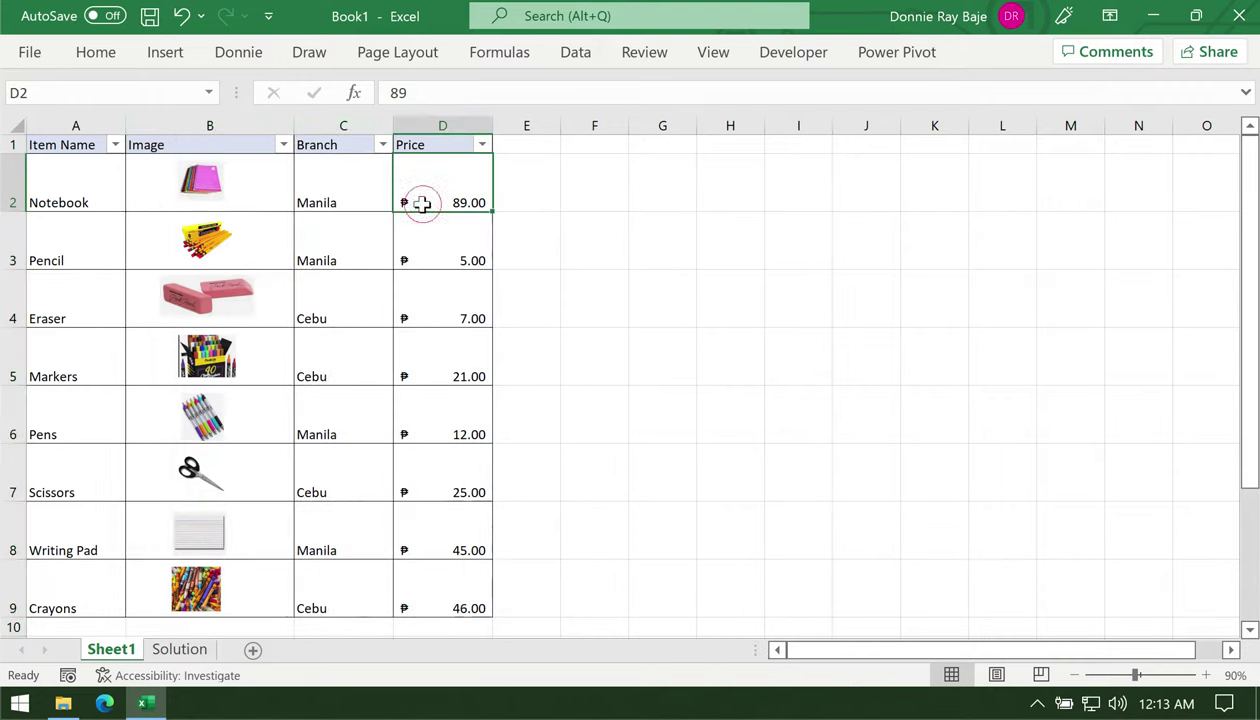
{"action": "left_click", "coordinate": [17, 145]}
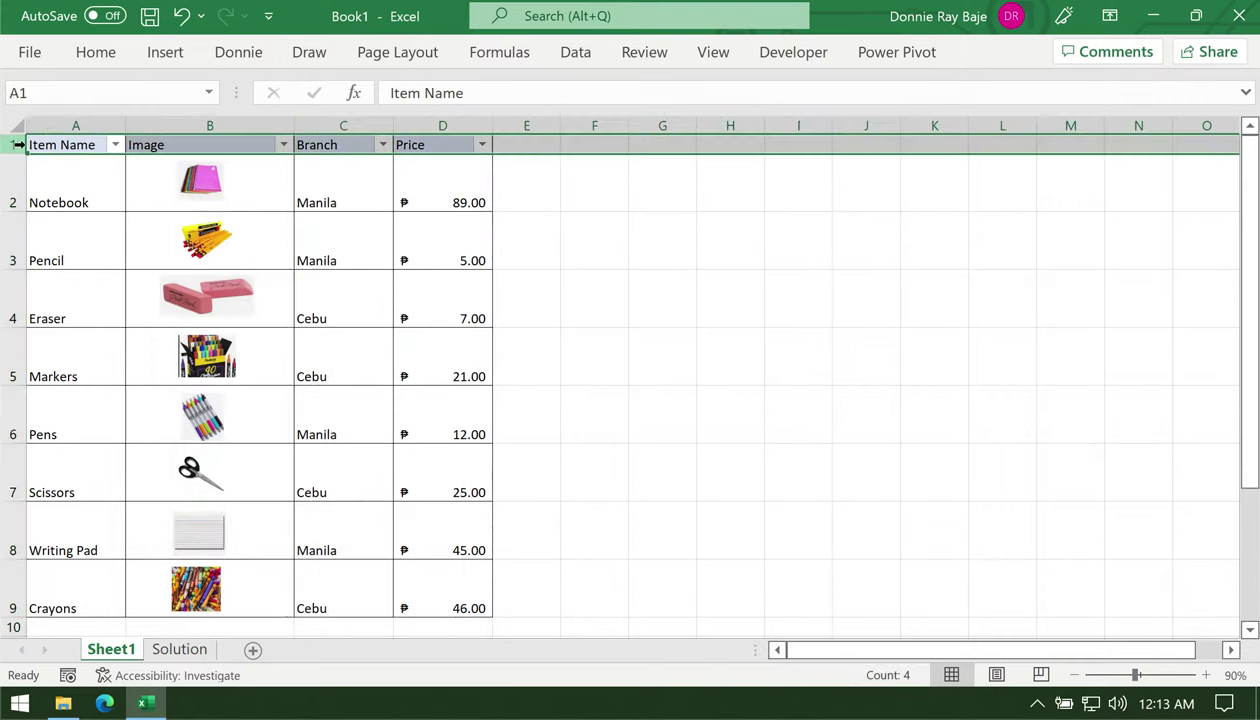
{"action": "left_click", "coordinate": [411, 253]}
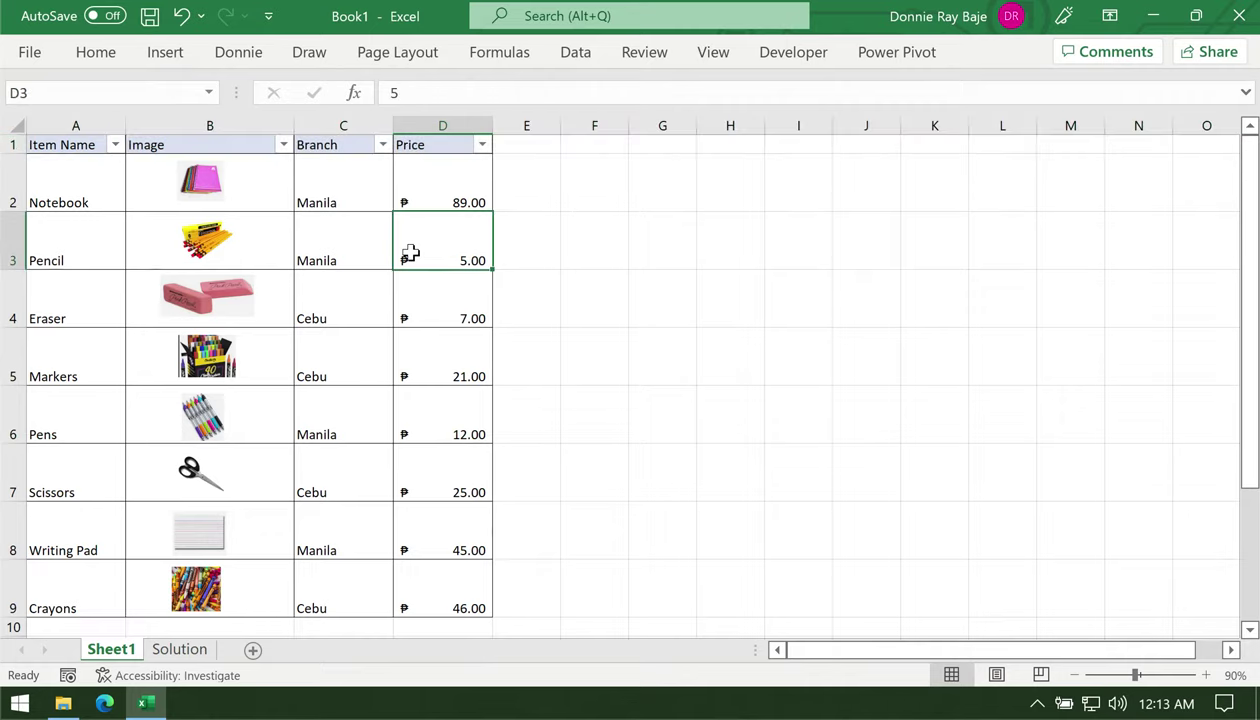
Filter the Branch column to Manila only, then restore all branches
{"action": "left_click", "coordinate": [388, 144]}
{"action": "left_click", "coordinate": [129, 343]}
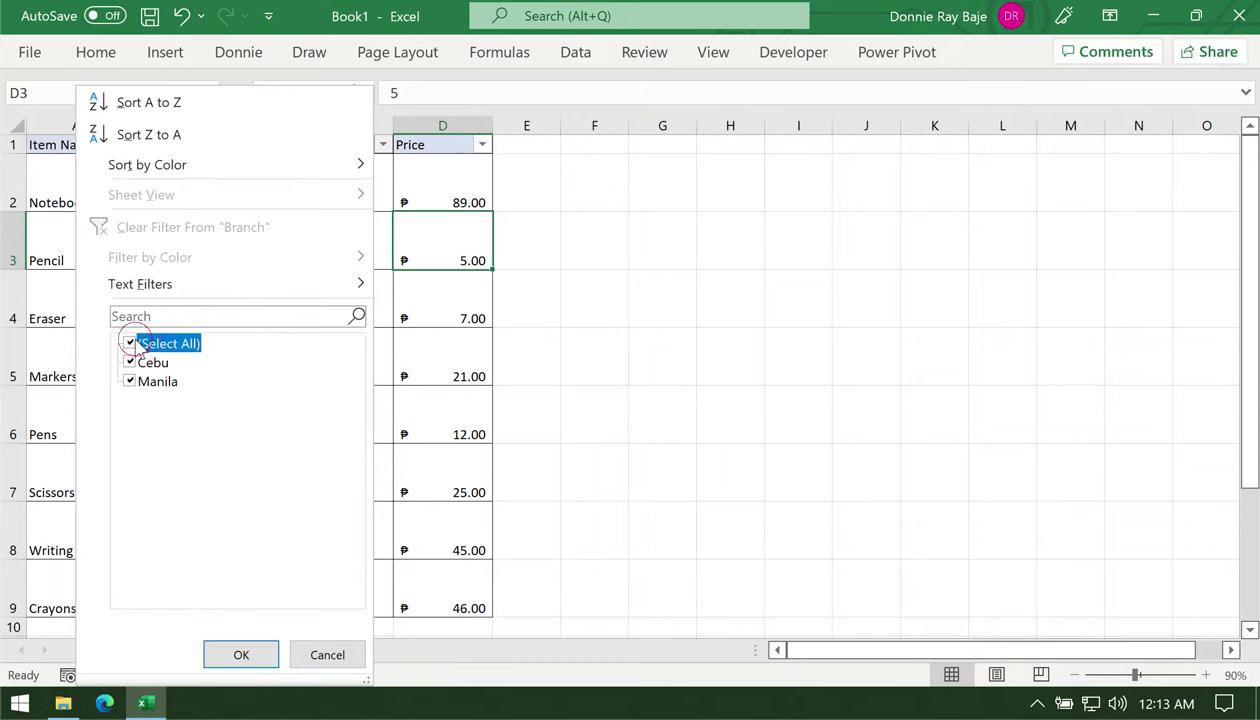
{"action": "left_click", "coordinate": [131, 382]}
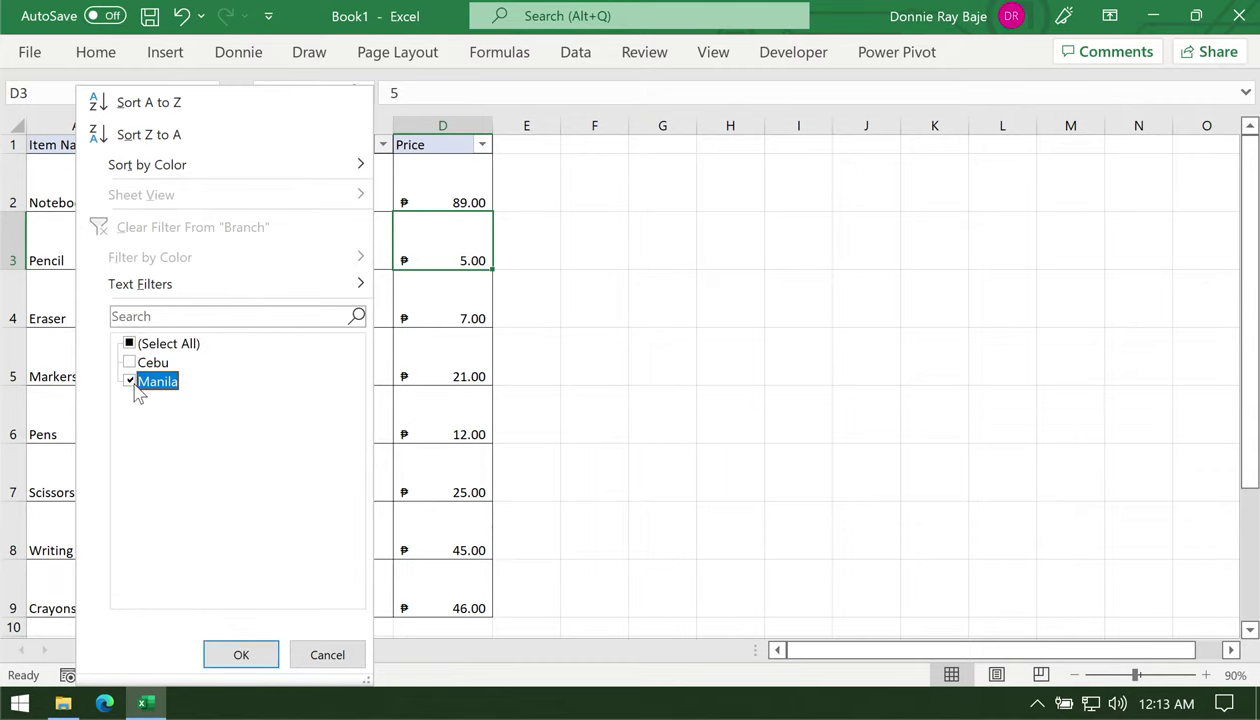
{"action": "left_click", "coordinate": [253, 657]}
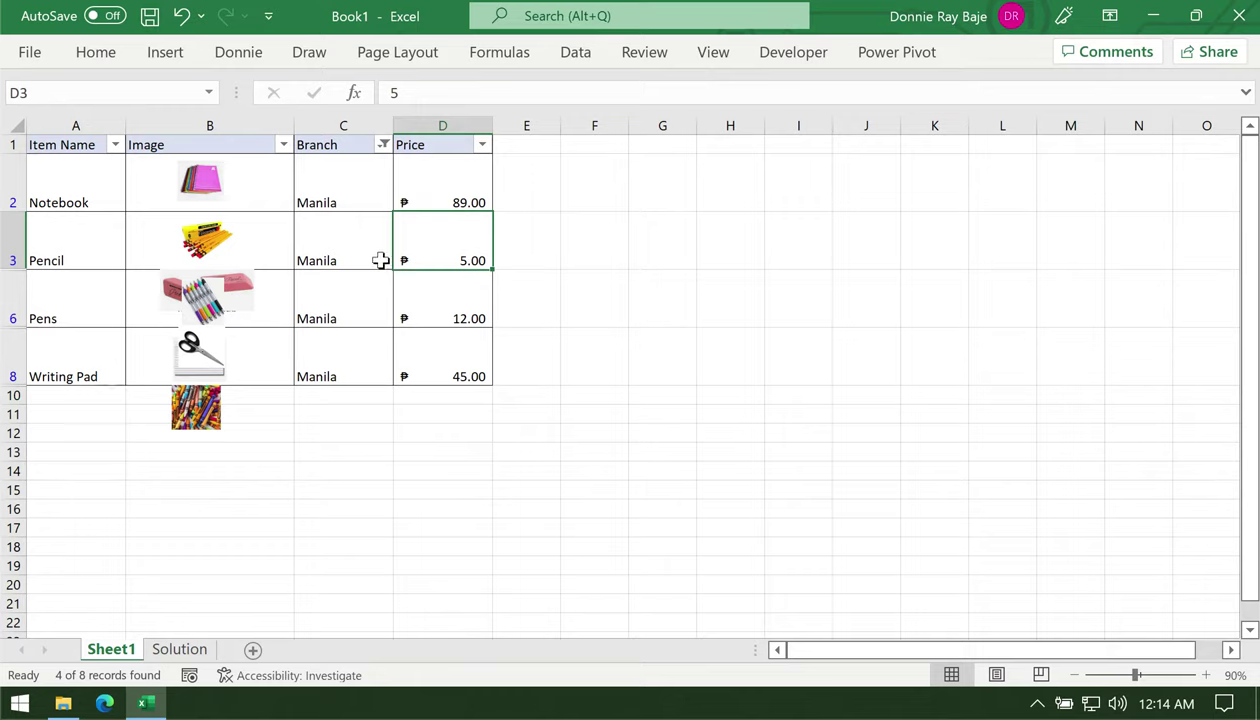
{"action": "left_click", "coordinate": [384, 144]}
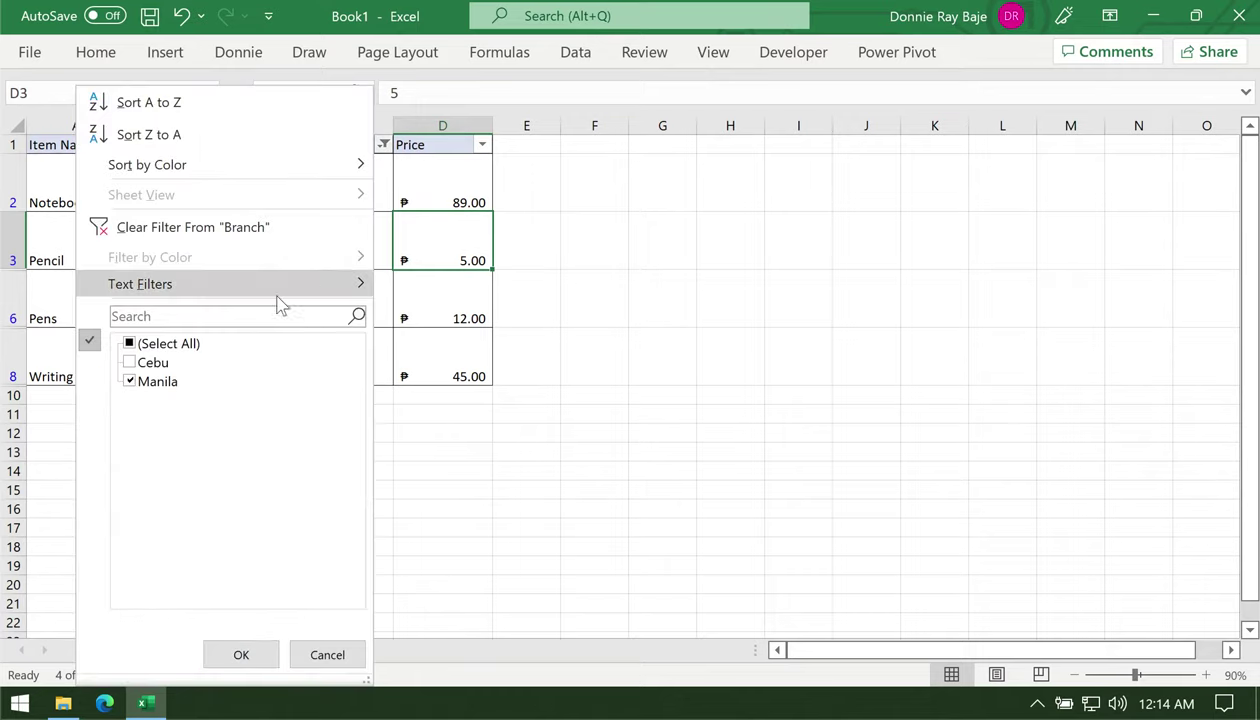
{"action": "left_click", "coordinate": [142, 345]}
{"action": "left_click", "coordinate": [243, 655]}
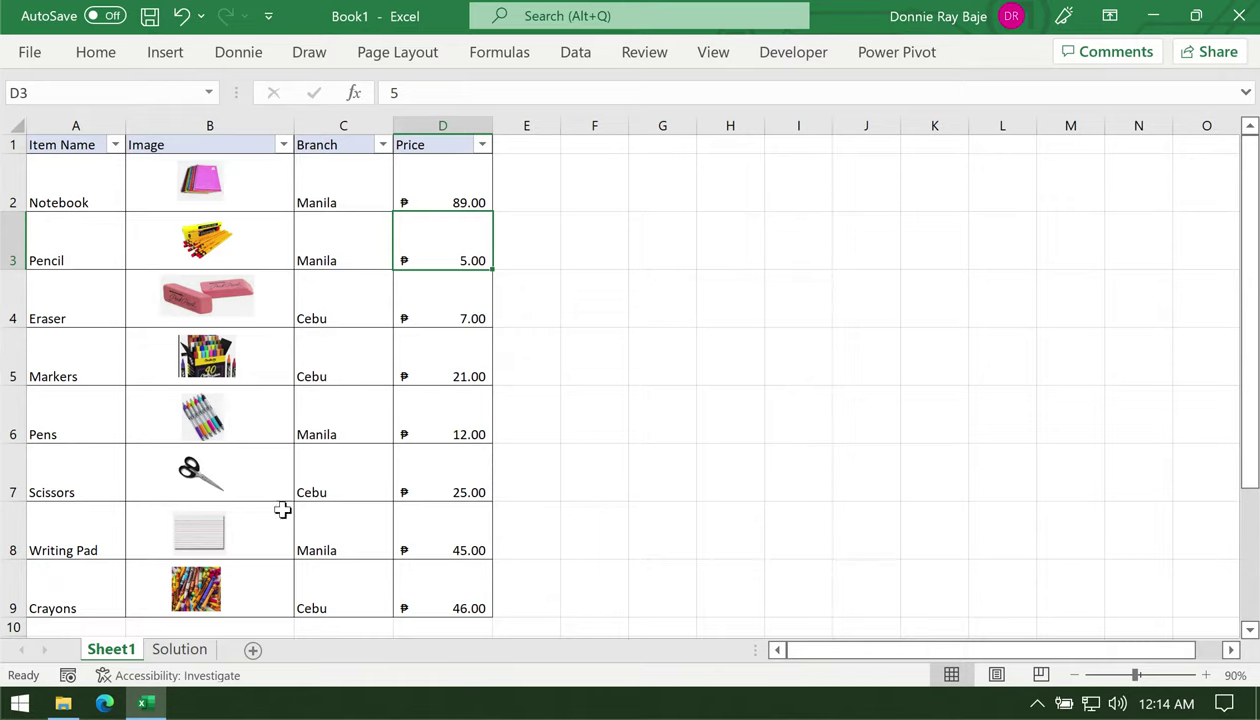
Switch to the Solution sheet and select cell B2 in its empty Image column
{"action": "left_click", "coordinate": [180, 649]}
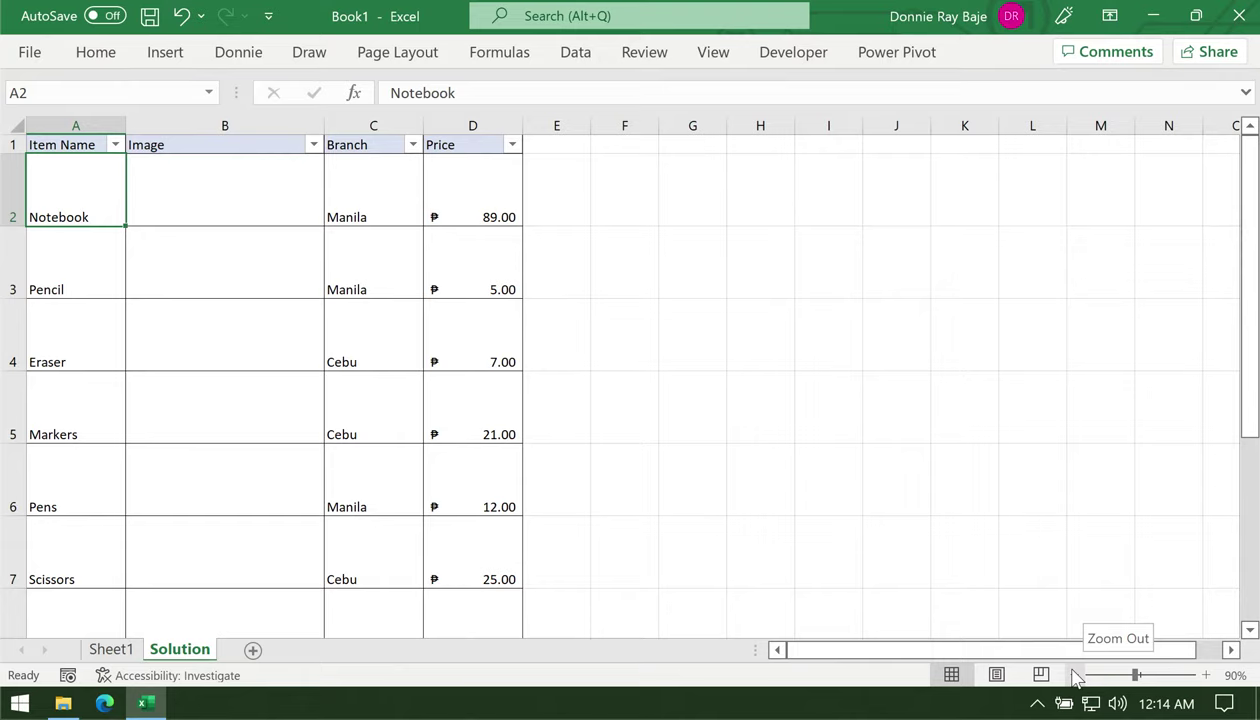
{"action": "left_click", "coordinate": [506, 529]}
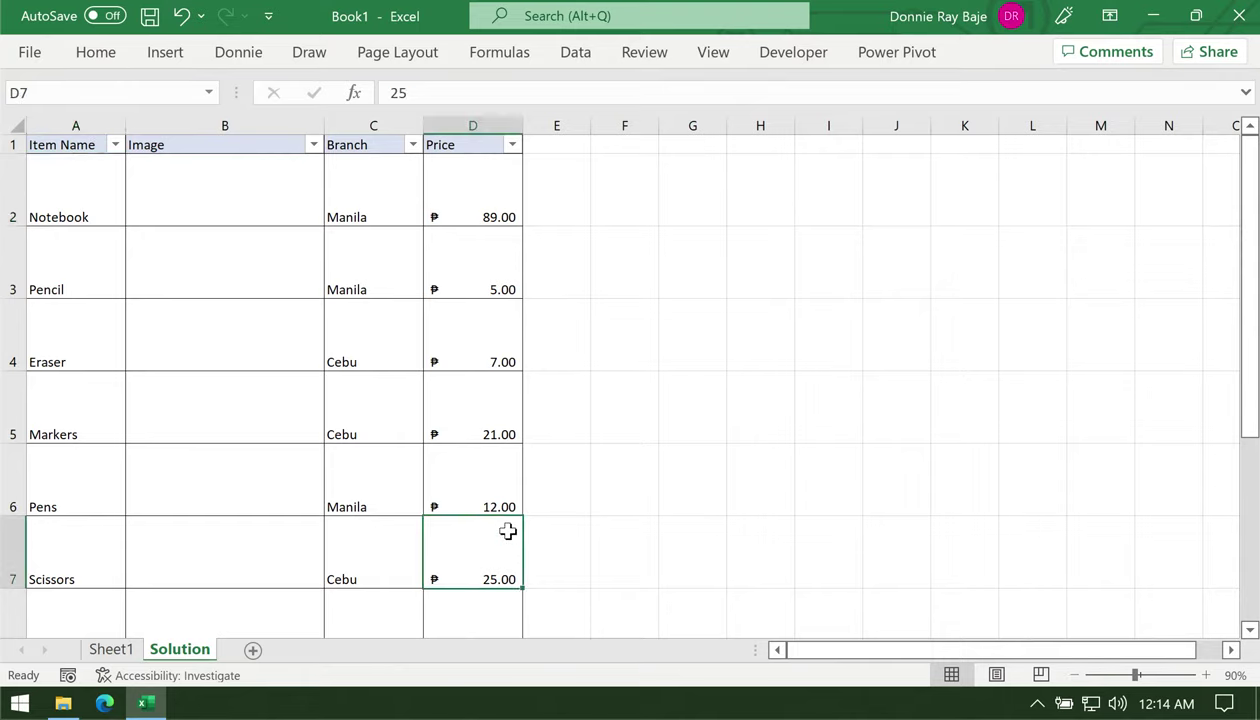
{"action": "left_click", "coordinate": [228, 124]}
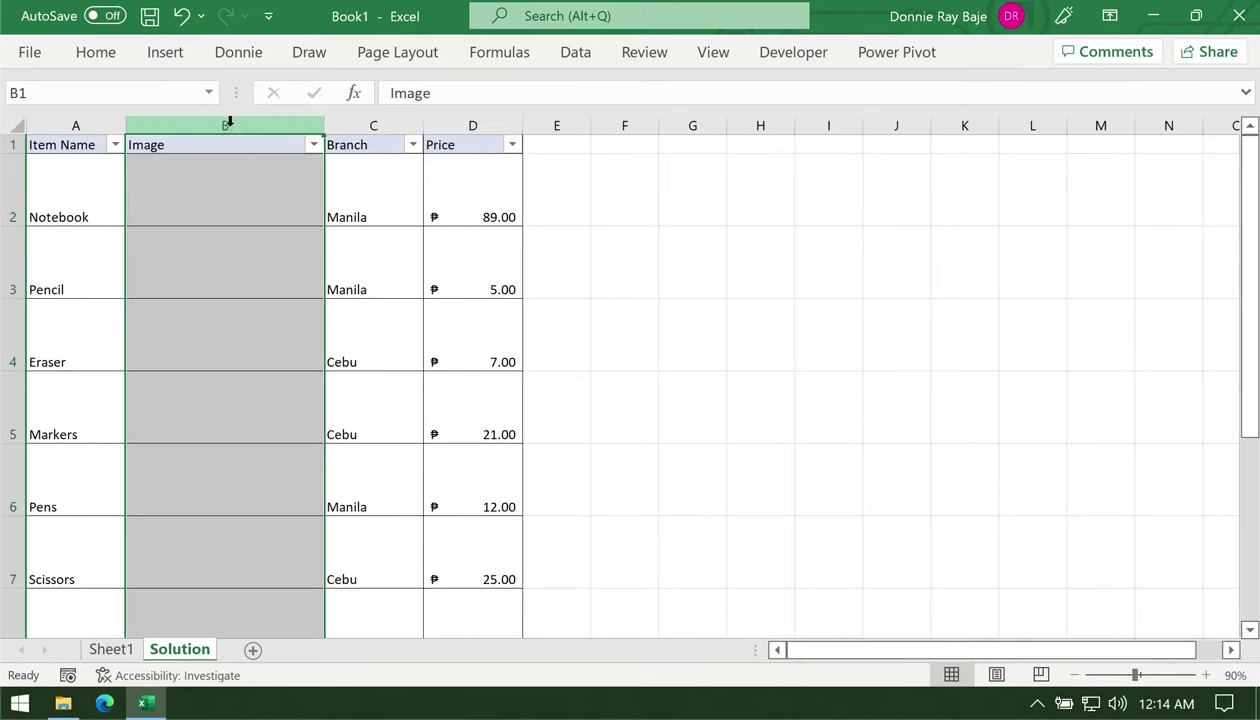
{"action": "left_click", "coordinate": [217, 191]}
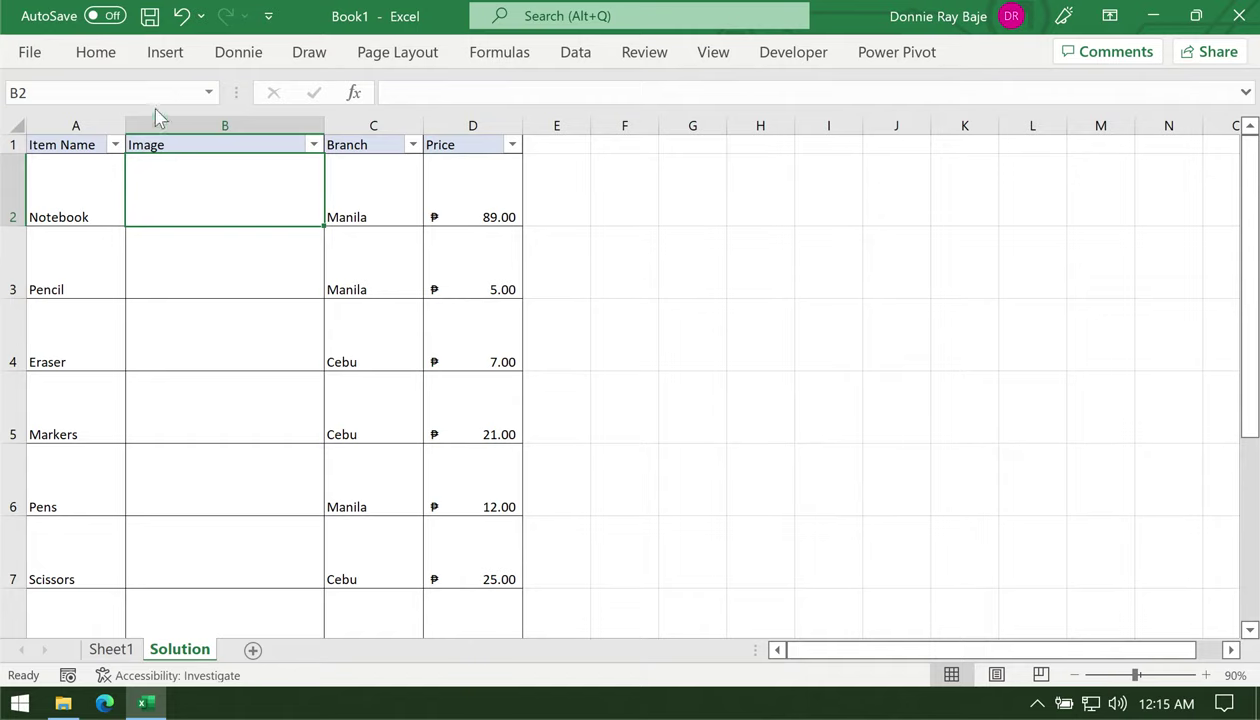
{"action": "scroll", "coordinate": [276, 385], "scroll_direction": "down", "scroll_amount": 3}
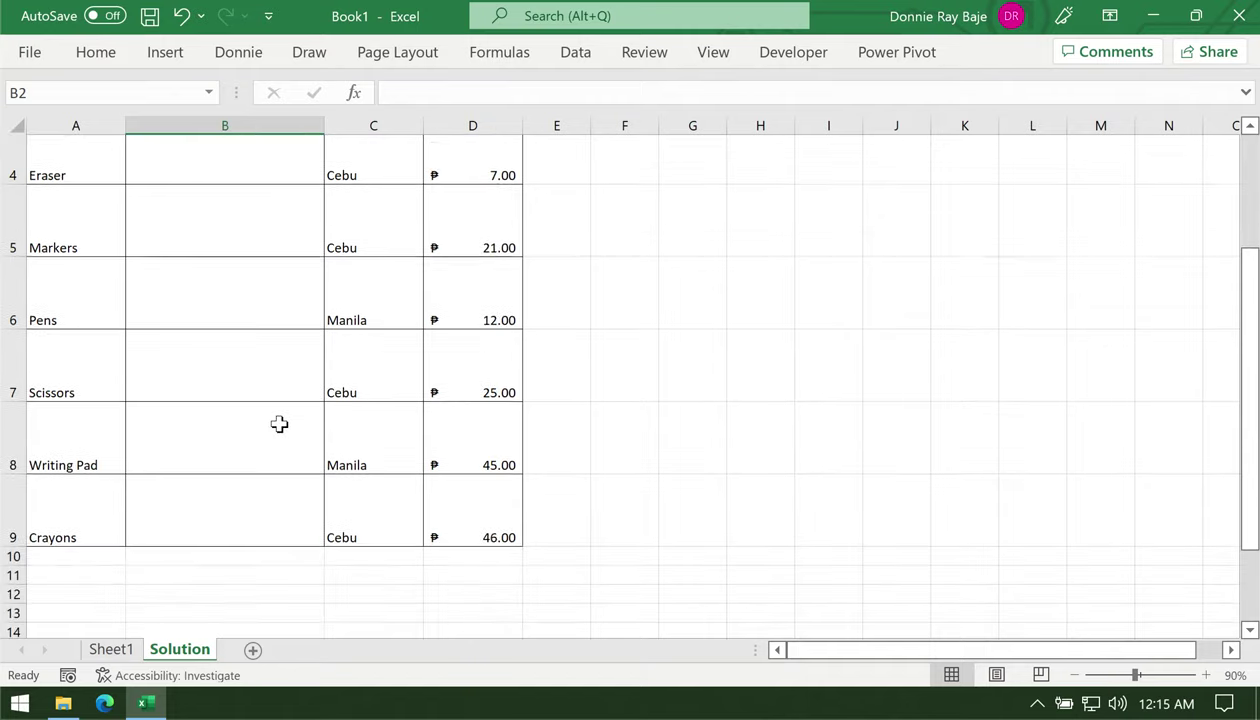
{"action": "scroll", "coordinate": [278, 425], "scroll_direction": "up", "scroll_amount": 3}
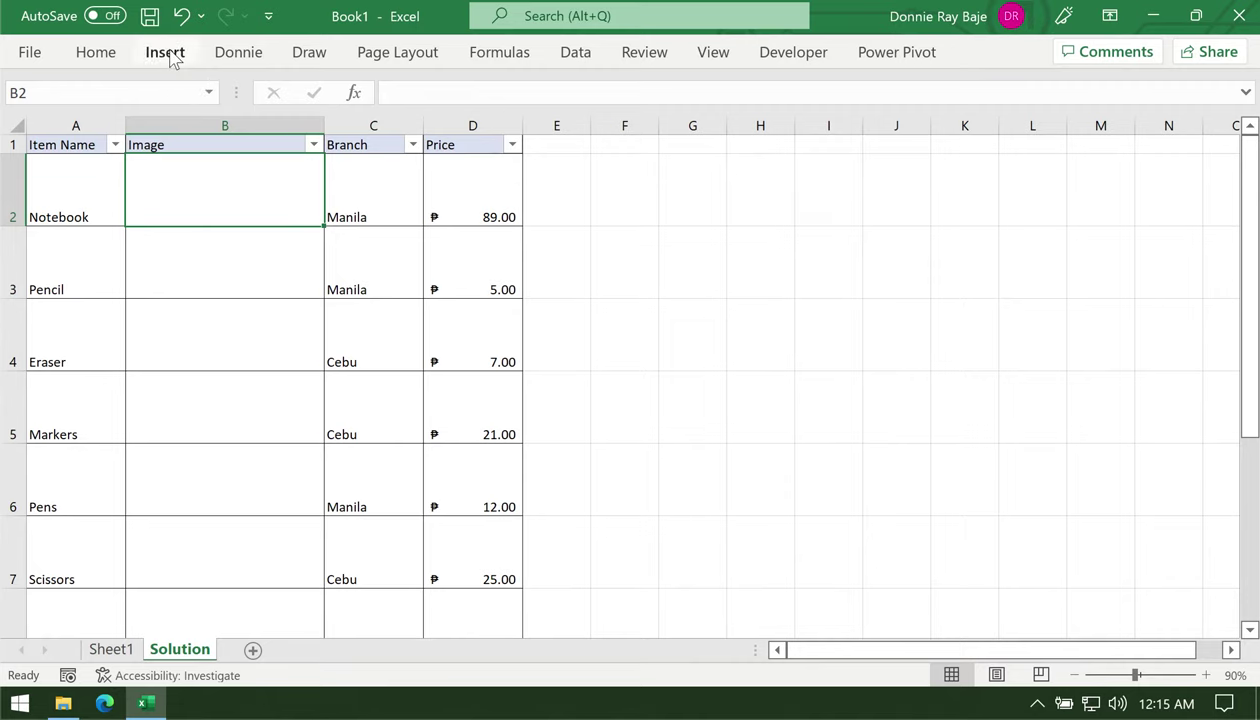
Open Insert > Illustrations > Pictures to show the This Device, Stock Images and Online Pictures sources
{"action": "left_click", "coordinate": [167, 55]}
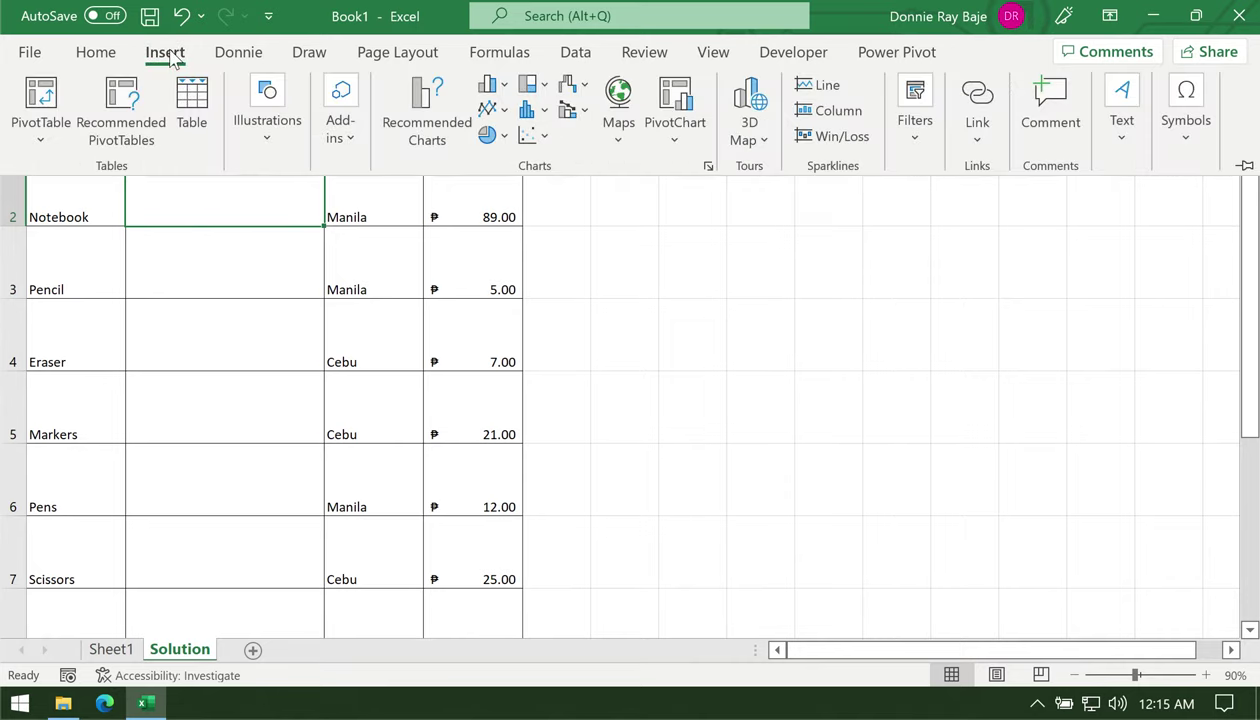
{"action": "left_click", "coordinate": [303, 292]}
{"action": "left_click", "coordinate": [162, 55]}
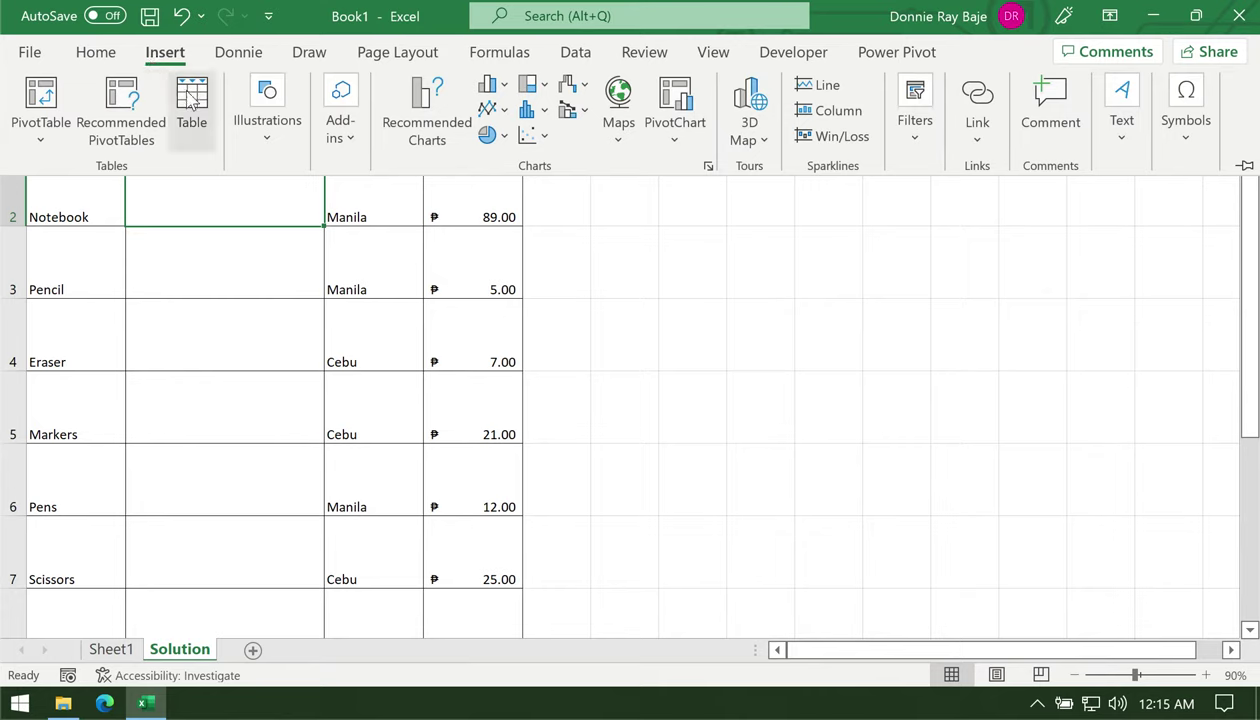
{"action": "left_click", "coordinate": [272, 138]}
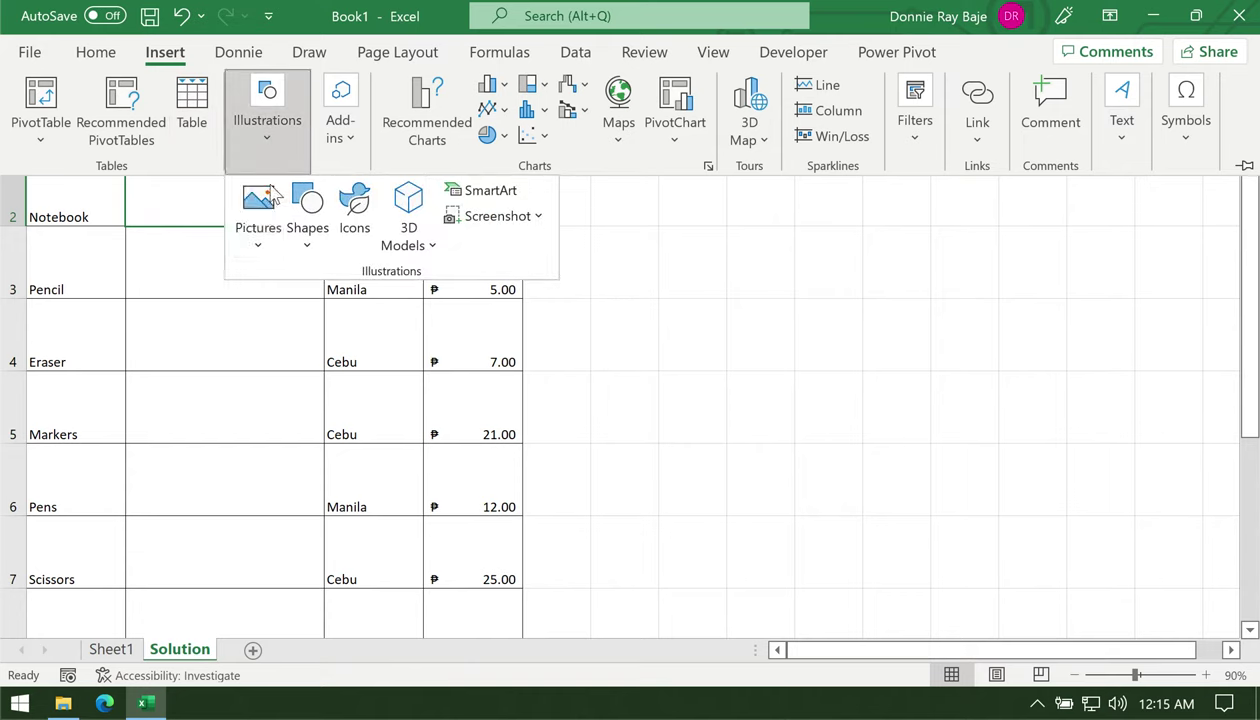
{"action": "left_click", "coordinate": [268, 252]}
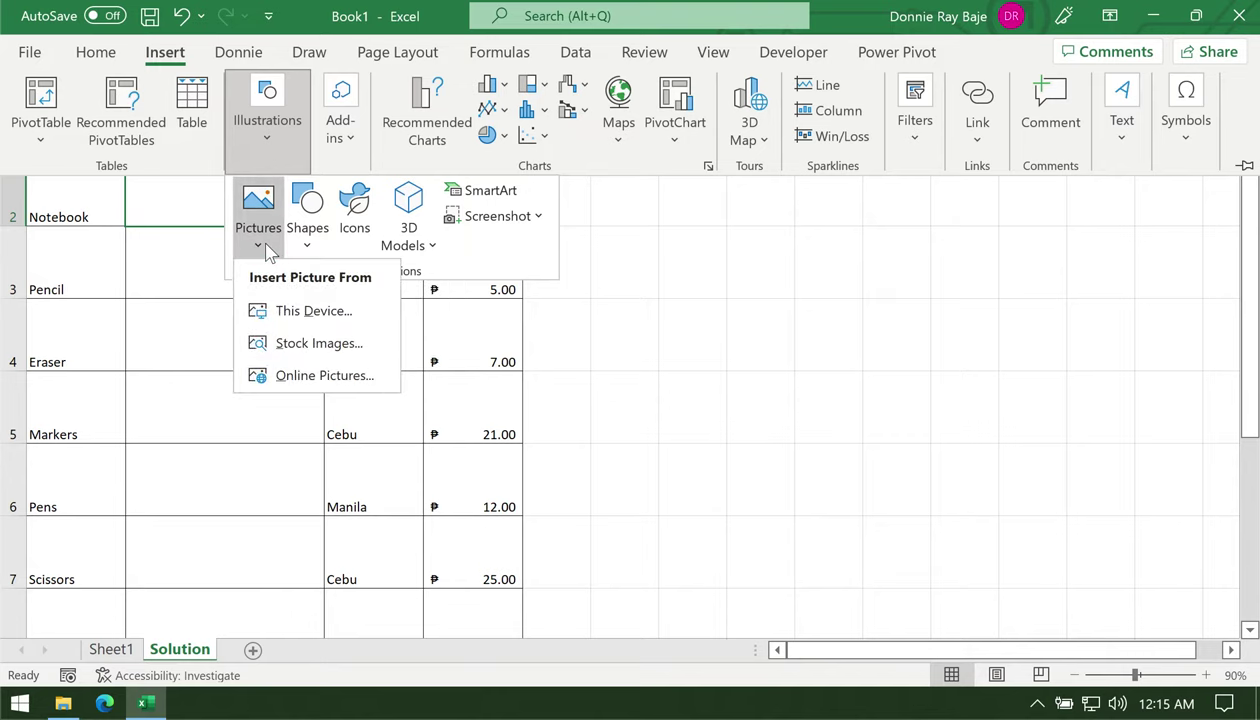
Insert all eight product screenshots from the Desktop through This Device
{"action": "left_click", "coordinate": [361, 318]}
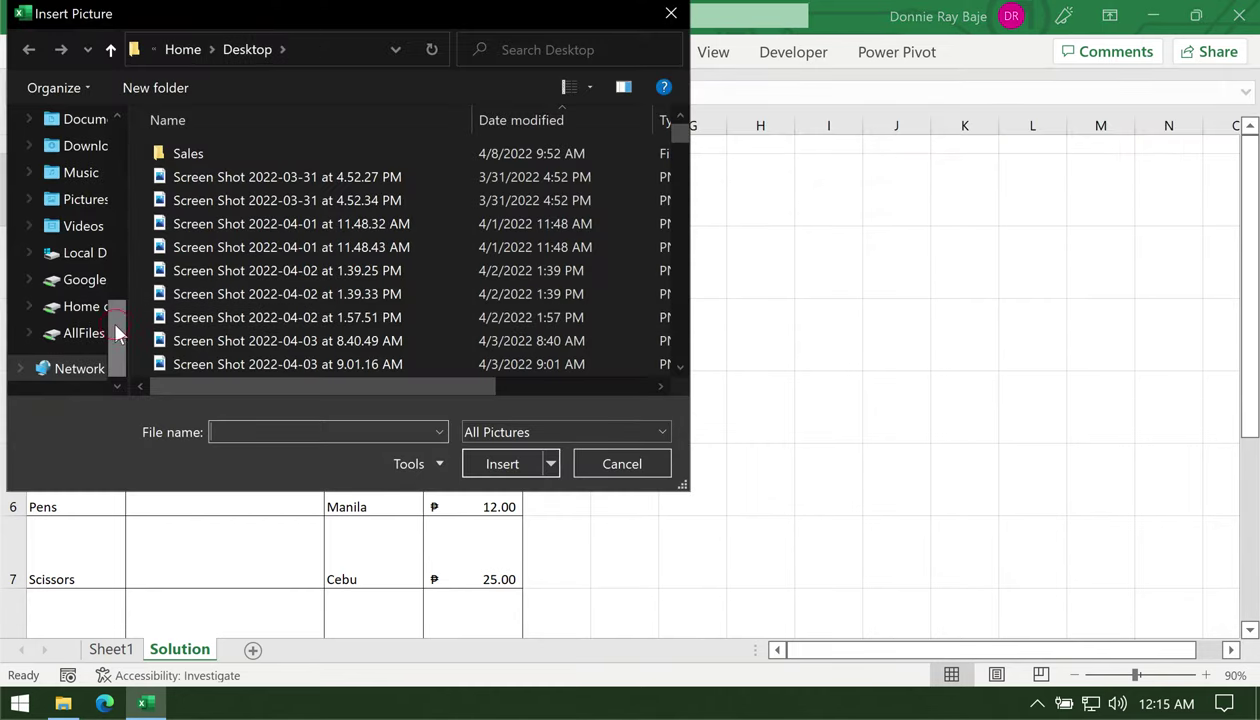
{"action": "scroll", "coordinate": [112, 318], "scroll_direction": "up", "scroll_amount": 2}
{"action": "left_click", "coordinate": [89, 266]}
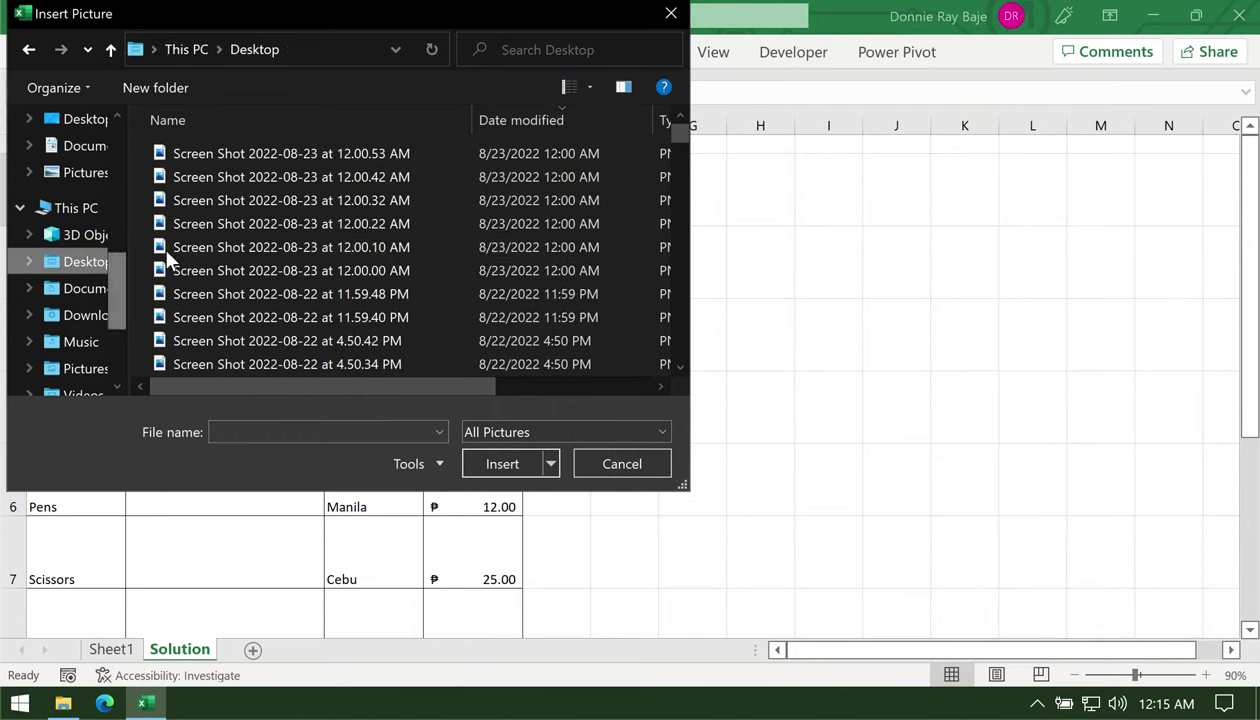
{"action": "left_click", "coordinate": [438, 153]}
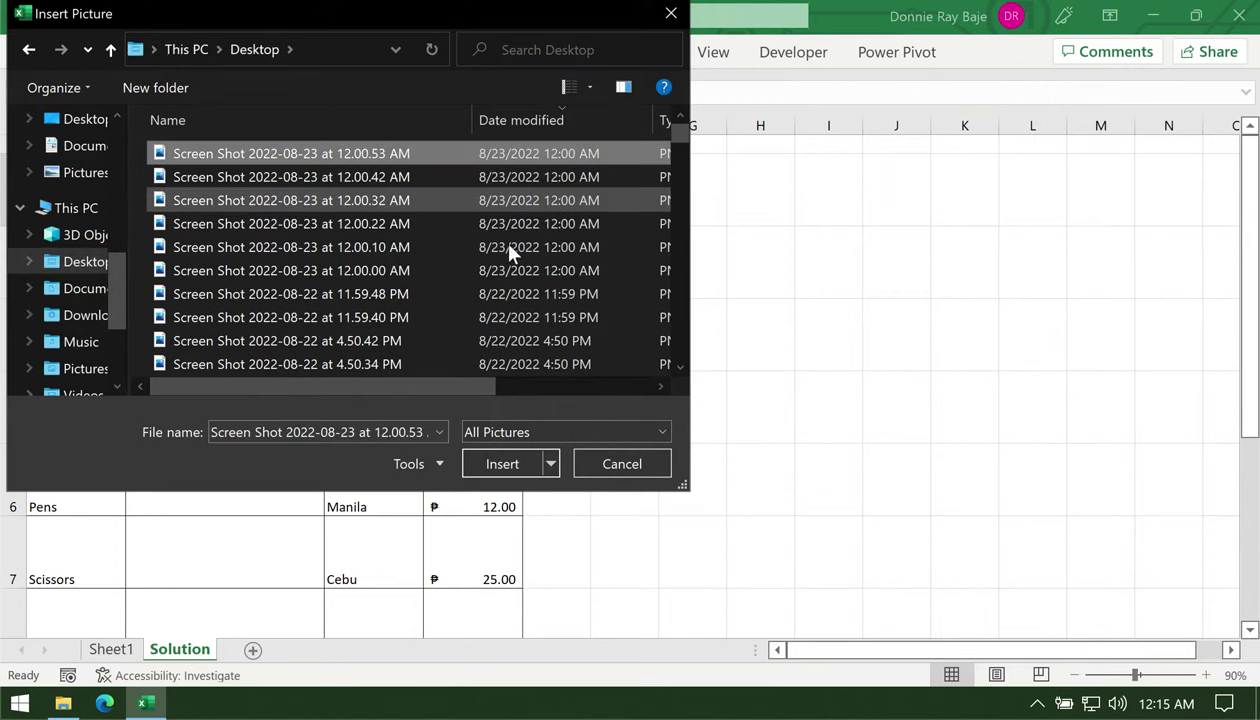
{"action": "left_click", "coordinate": [519, 322], "text": "shift"}
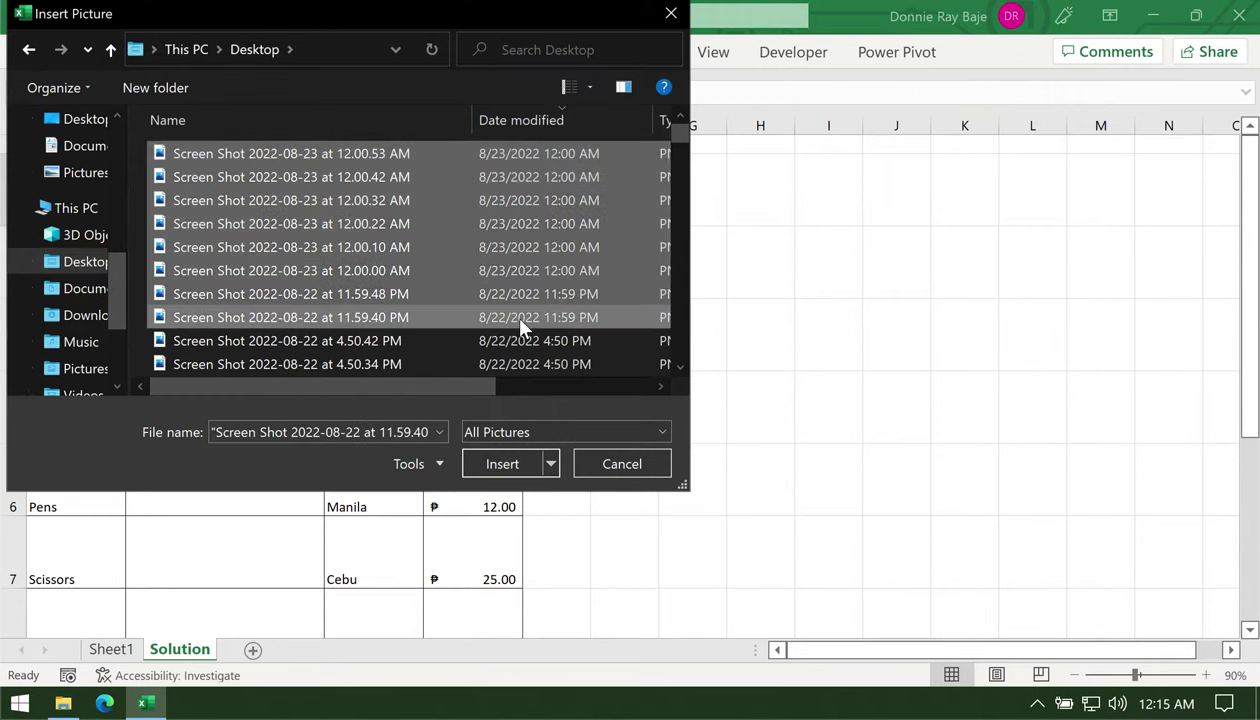
{"action": "left_click", "coordinate": [509, 464]}
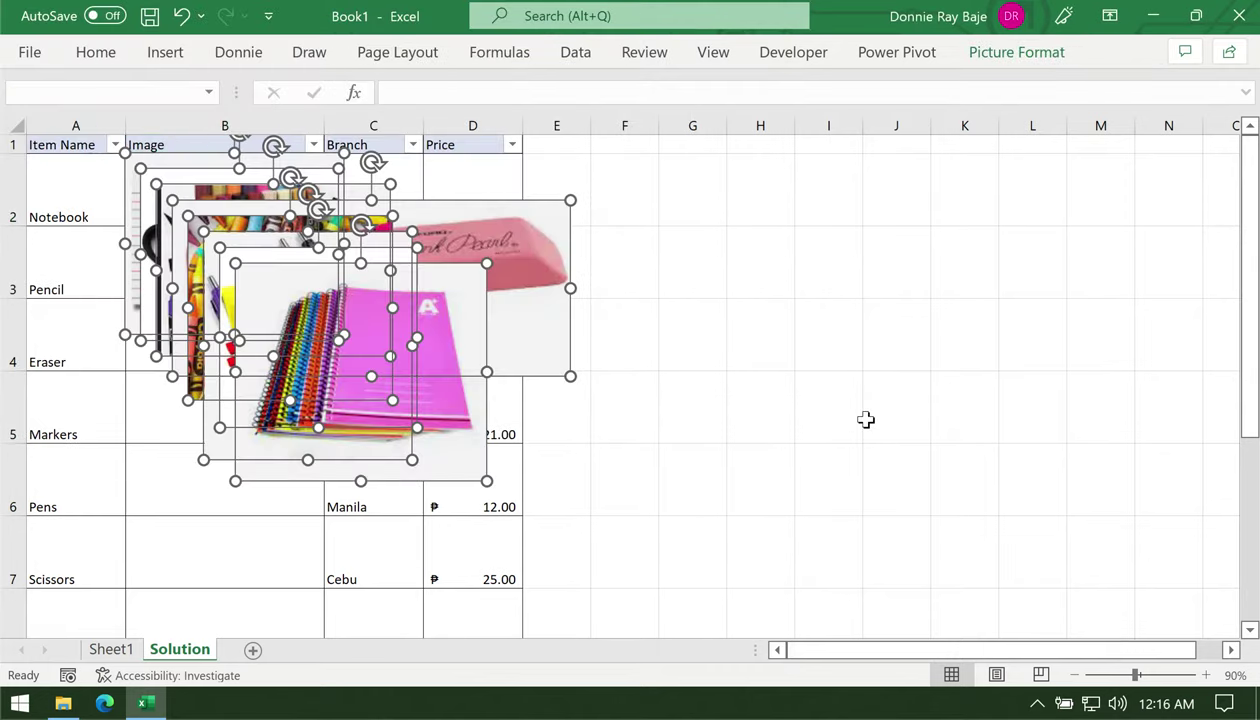
Move the picture pile beside the table and place the notebook picture in cell B2
{"action": "left_click_drag", "start_coordinate": [505, 242], "coordinate": [1040, 265]}
{"action": "left_click", "coordinate": [724, 538]}
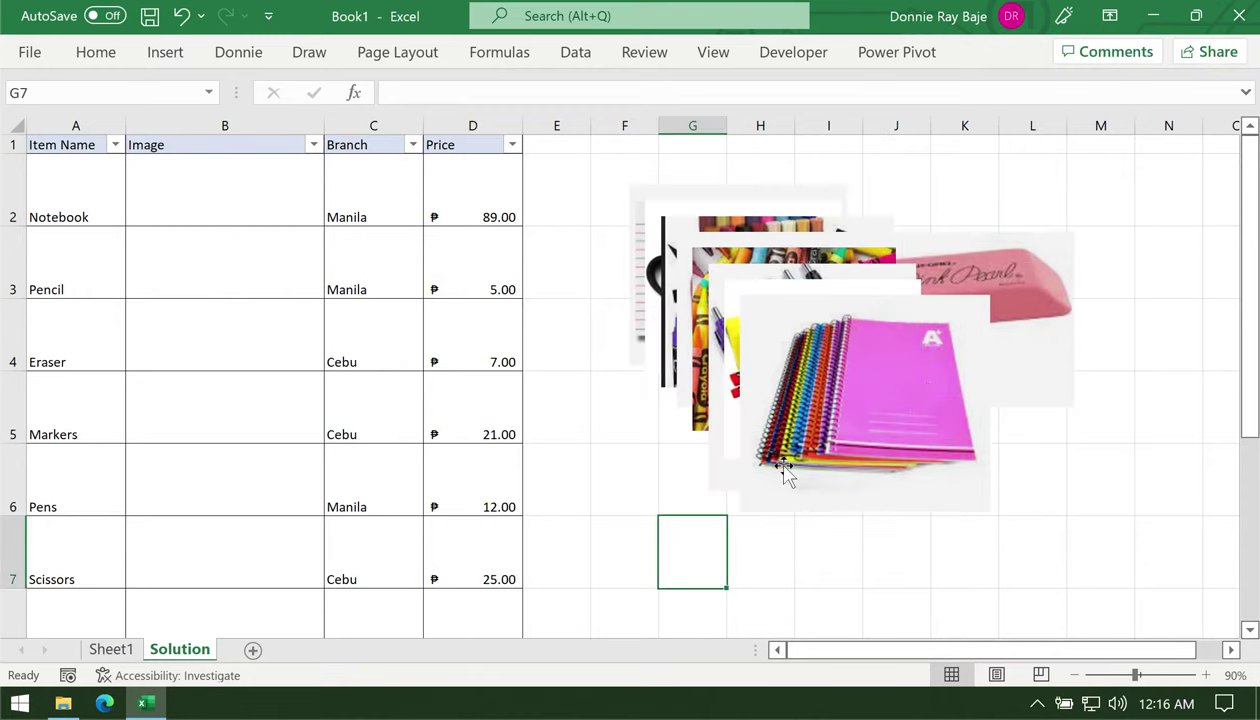
{"action": "left_click_drag", "start_coordinate": [850, 362], "coordinate": [273, 233]}
{"action": "left_click_drag", "start_coordinate": [398, 377], "coordinate": [229, 193]}
{"action": "left_click", "coordinate": [595, 365]}
Shrink the pencils and pens pictures into their Pencil and Pens rows
{"action": "mouse_move", "coordinate": [797, 370]}
{"action": "left_mouse_down"}
{"action": "mouse_move", "coordinate": [397, 368]}
{"action": "mouse_move", "coordinate": [257, 310]}
{"action": "mouse_move", "coordinate": [257, 322]}
{"action": "left_mouse_up"}
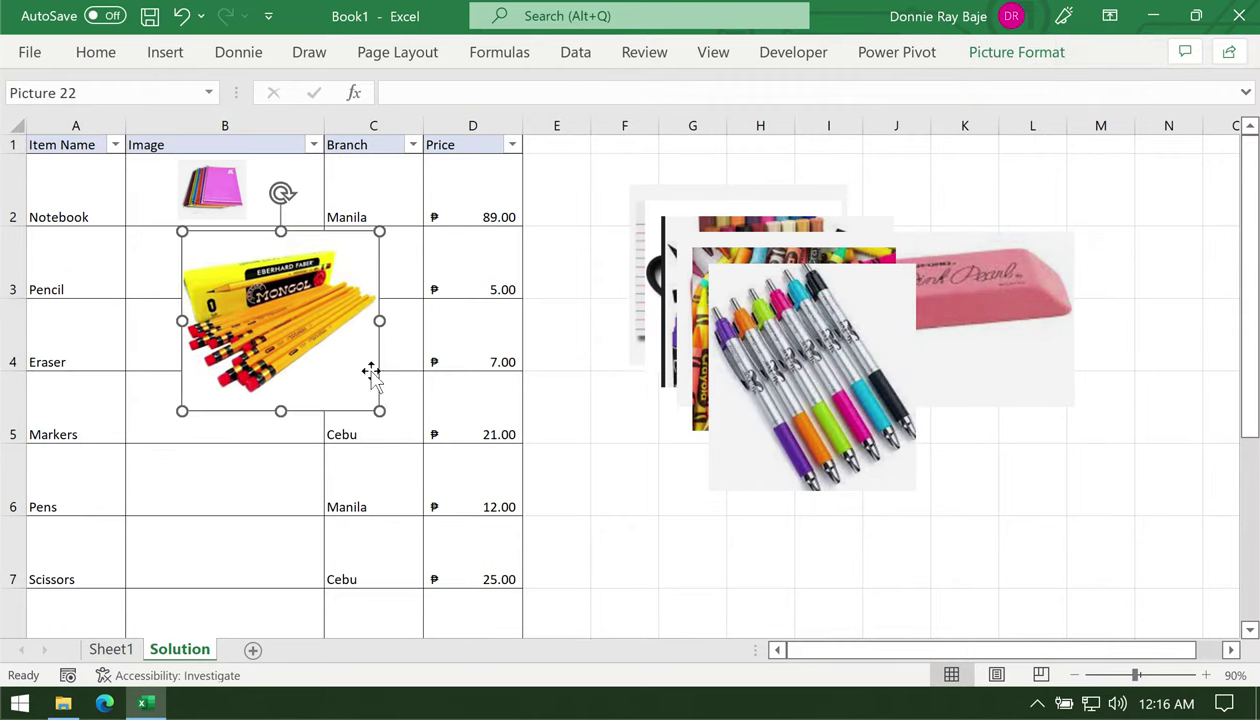
{"action": "mouse_move", "coordinate": [381, 411]}
{"action": "left_mouse_down"}
{"action": "mouse_move", "coordinate": [295, 352]}
{"action": "mouse_move", "coordinate": [239, 287]}
{"action": "left_mouse_up"}
{"action": "left_click", "coordinate": [765, 313]}
{"action": "left_click_drag", "start_coordinate": [765, 313], "coordinate": [251, 335]}
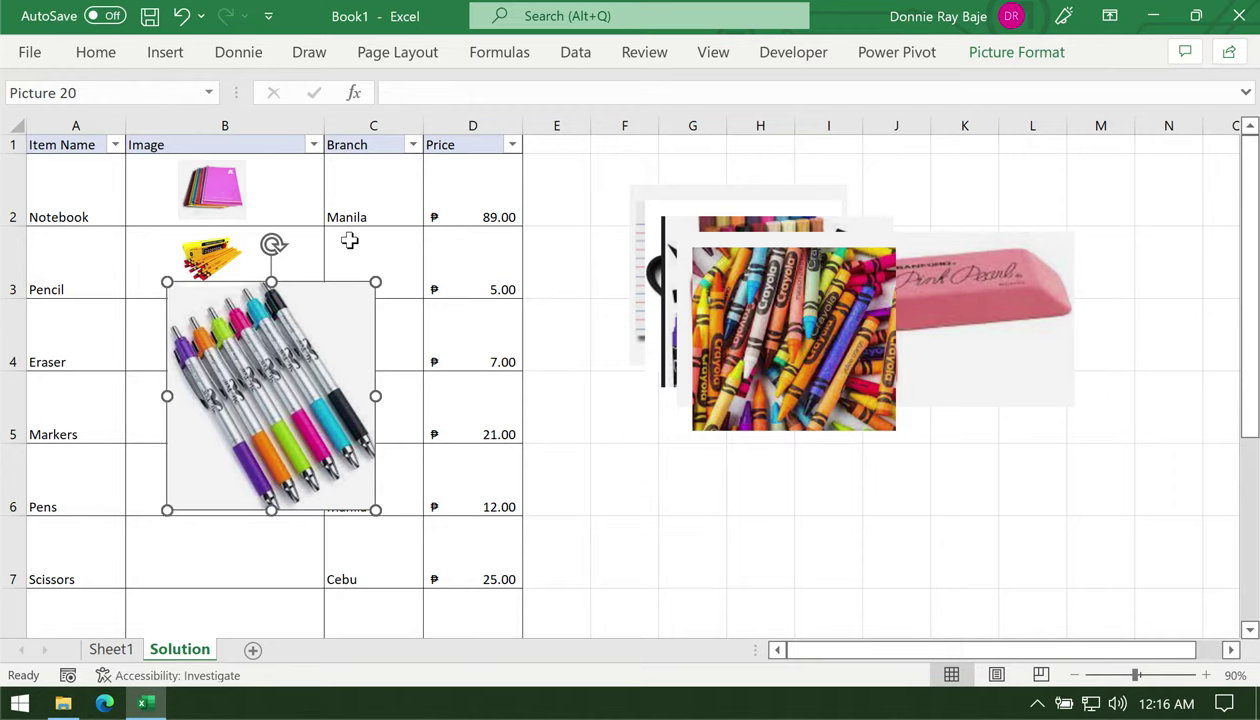
{"action": "left_click_drag", "start_coordinate": [372, 282], "coordinate": [216, 468]}
{"action": "left_click", "coordinate": [276, 402]}
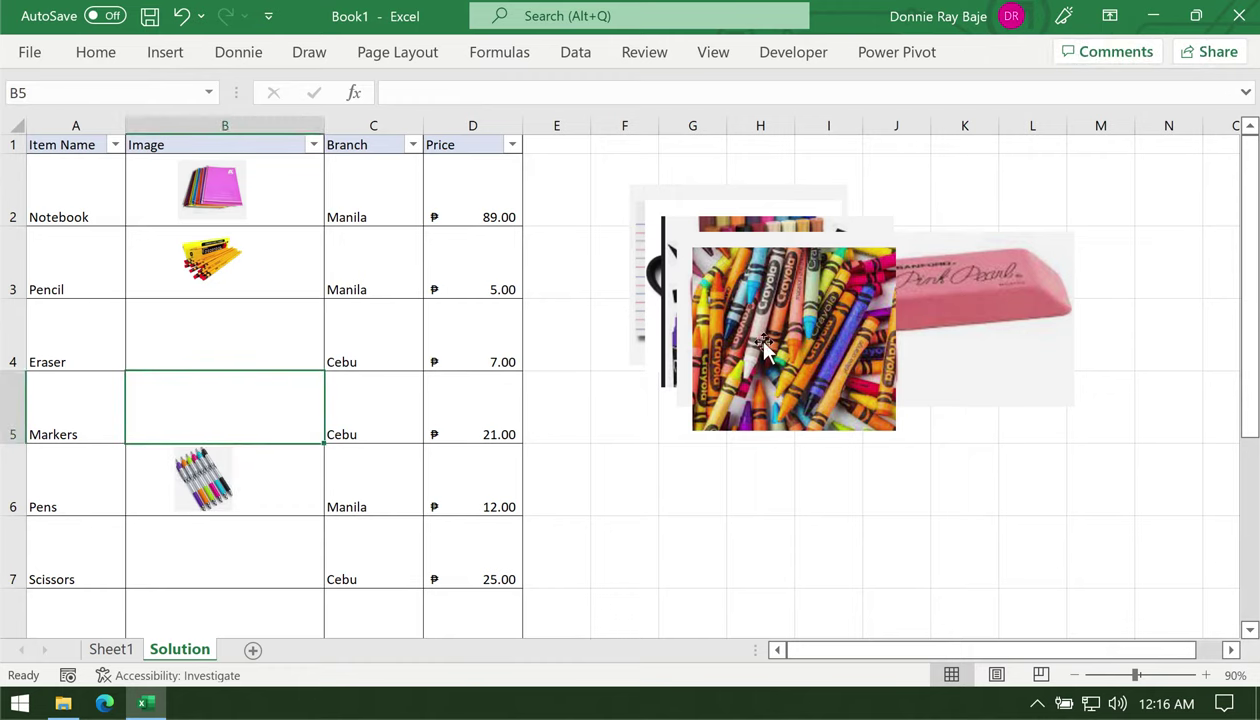
Move the crayons picture into the Crayons row, shrunk to fit
{"action": "left_click", "coordinate": [752, 335]}
{"action": "mouse_move", "coordinate": [785, 350]}
{"action": "left_mouse_down"}
{"action": "mouse_move", "coordinate": [436, 393]}
{"action": "mouse_move", "coordinate": [356, 384]}
{"action": "left_mouse_up"}
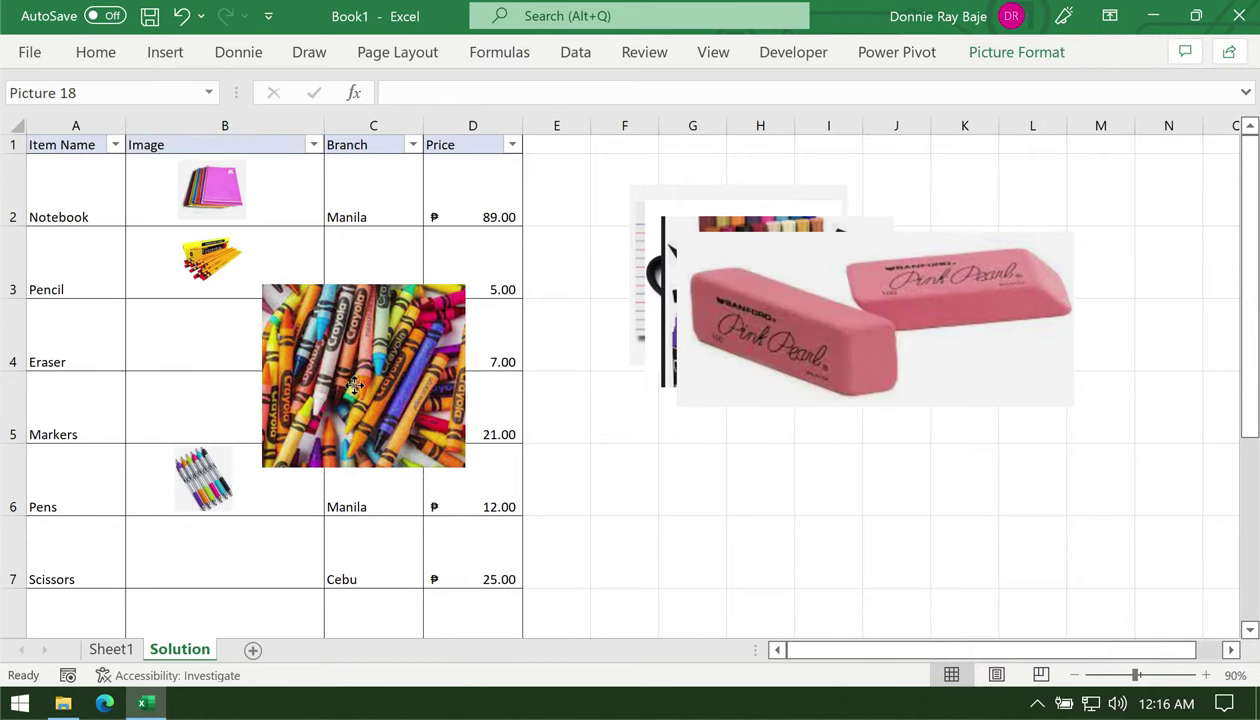
{"action": "left_click_drag", "start_coordinate": [354, 384], "coordinate": [354, 386]}
{"action": "scroll", "coordinate": [436, 470], "scroll_direction": "down", "scroll_amount": 2}
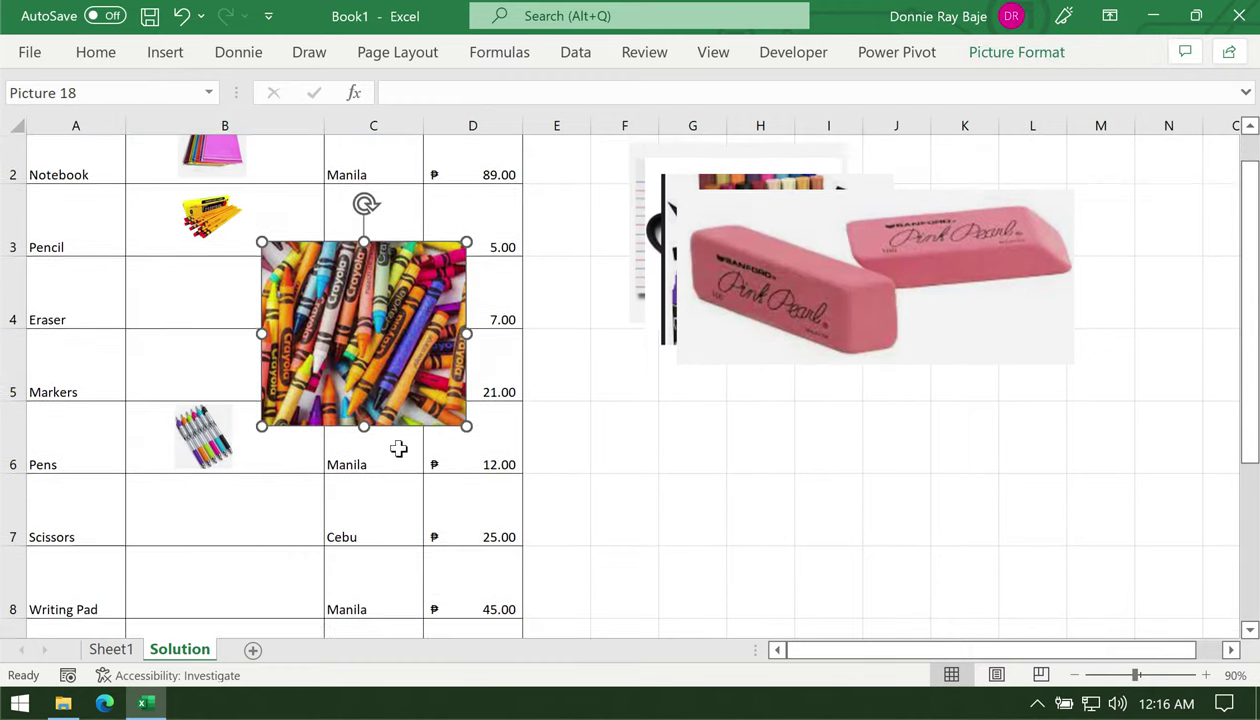
{"action": "scroll", "coordinate": [400, 430], "scroll_direction": "down", "scroll_amount": 2}
{"action": "left_click_drag", "start_coordinate": [388, 274], "coordinate": [302, 527]}
{"action": "left_click_drag", "start_coordinate": [384, 383], "coordinate": [253, 528]}
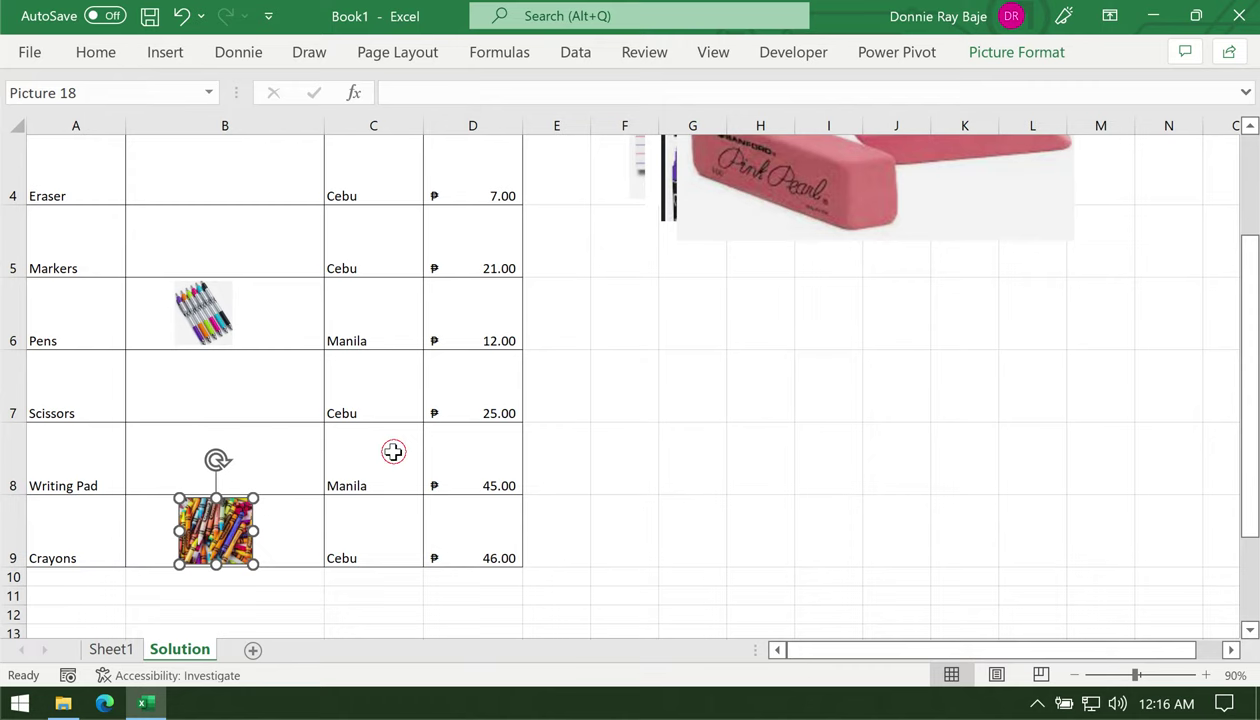
{"action": "left_click", "coordinate": [393, 452]}
Shrink the eraser picture and place it in the Eraser row
{"action": "left_click_drag", "start_coordinate": [790, 233], "coordinate": [415, 360]}
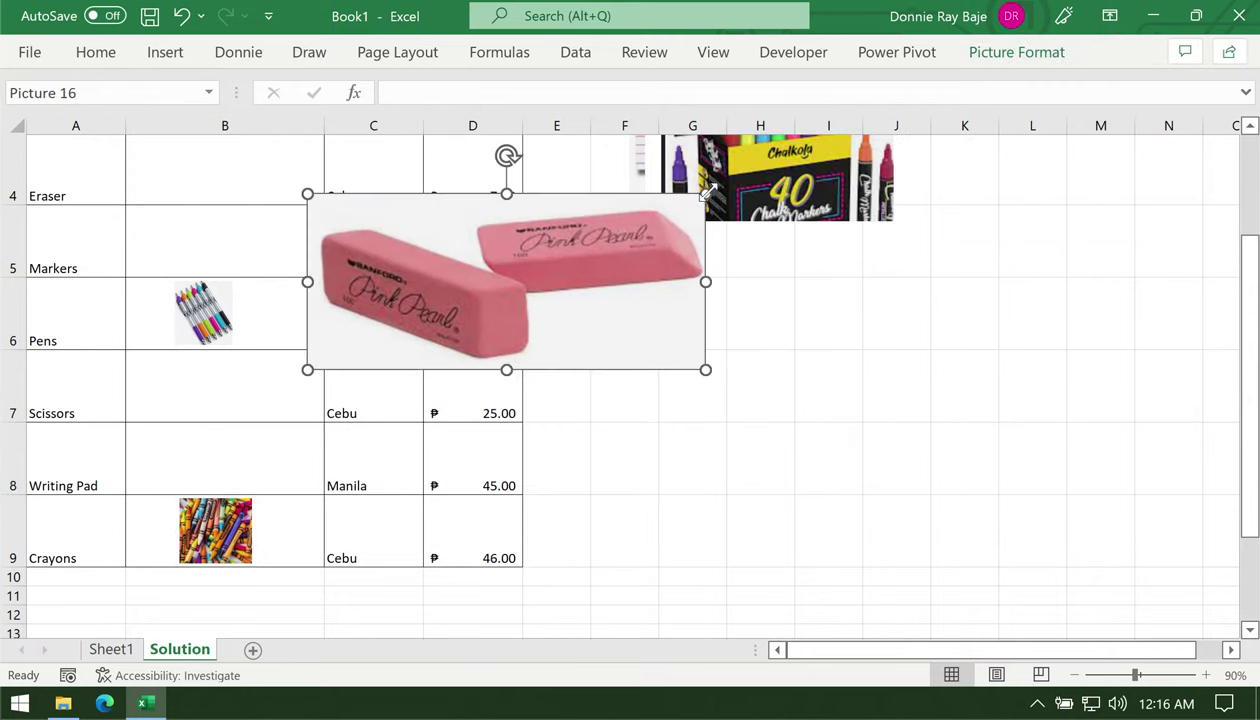
{"action": "mouse_move", "coordinate": [705, 193]}
{"action": "left_mouse_down"}
{"action": "mouse_move", "coordinate": [408, 315]}
{"action": "mouse_move", "coordinate": [433, 314]}
{"action": "left_mouse_up"}
{"action": "scroll", "coordinate": [465, 319], "scroll_direction": "up", "scroll_amount": 1}
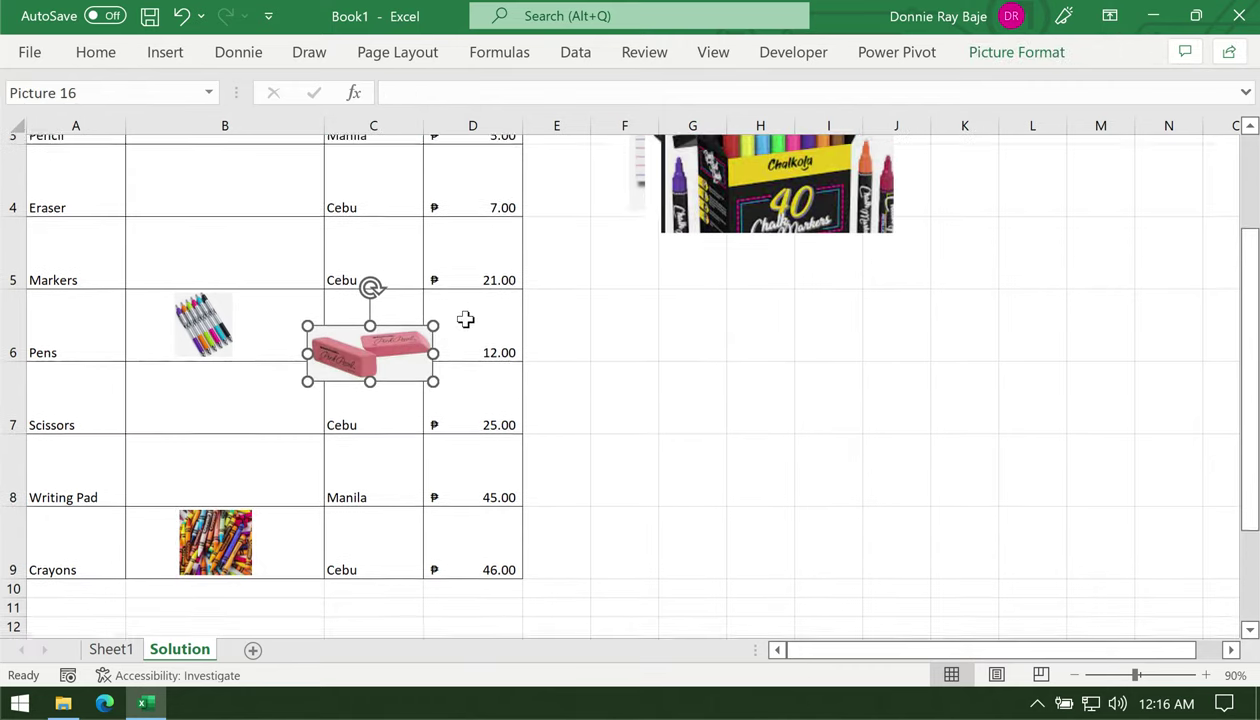
{"action": "mouse_move", "coordinate": [400, 366]}
{"action": "left_mouse_down"}
{"action": "mouse_move", "coordinate": [270, 283]}
{"action": "mouse_move", "coordinate": [242, 186]}
{"action": "left_mouse_up"}
{"action": "left_click", "coordinate": [593, 245]}
Fit the markers and scissors pictures into the Markers and Scissors rows
{"action": "mouse_move", "coordinate": [863, 140]}
{"action": "left_mouse_down"}
{"action": "mouse_move", "coordinate": [420, 305]}
{"action": "mouse_move", "coordinate": [398, 325]}
{"action": "left_mouse_up"}
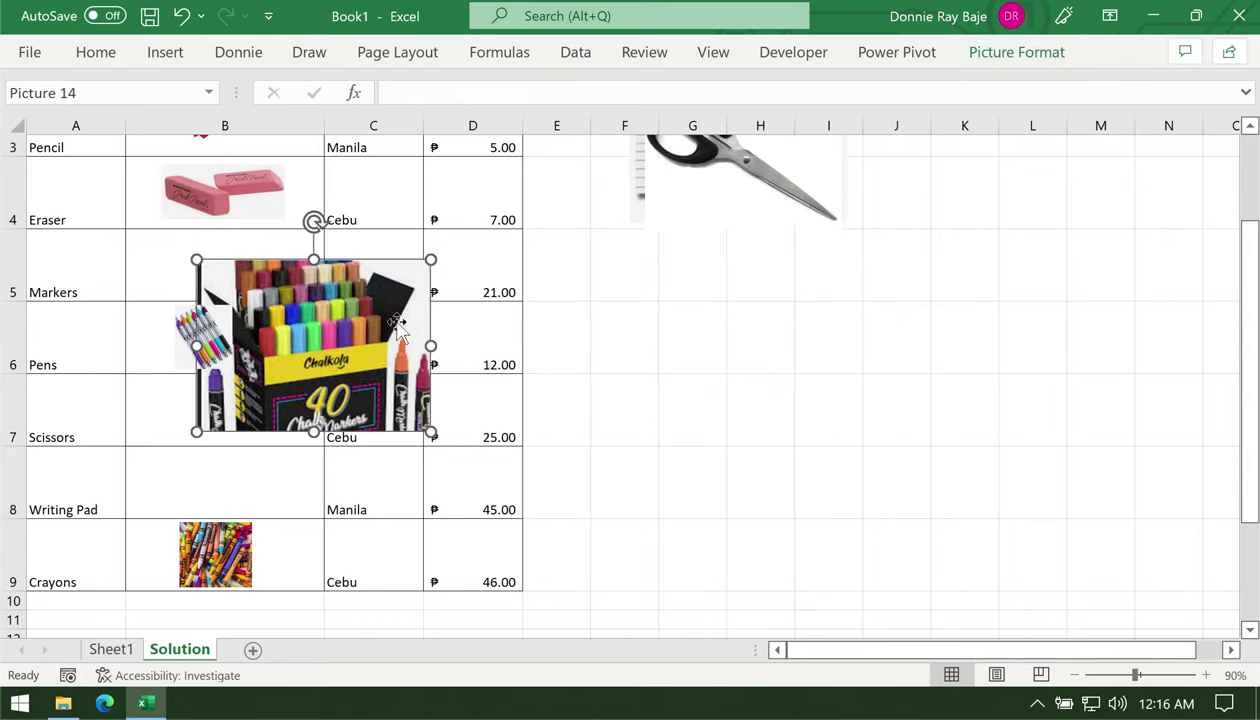
{"action": "left_click_drag", "start_coordinate": [430, 260], "coordinate": [273, 383]}
{"action": "left_click_drag", "start_coordinate": [239, 399], "coordinate": [212, 262]}
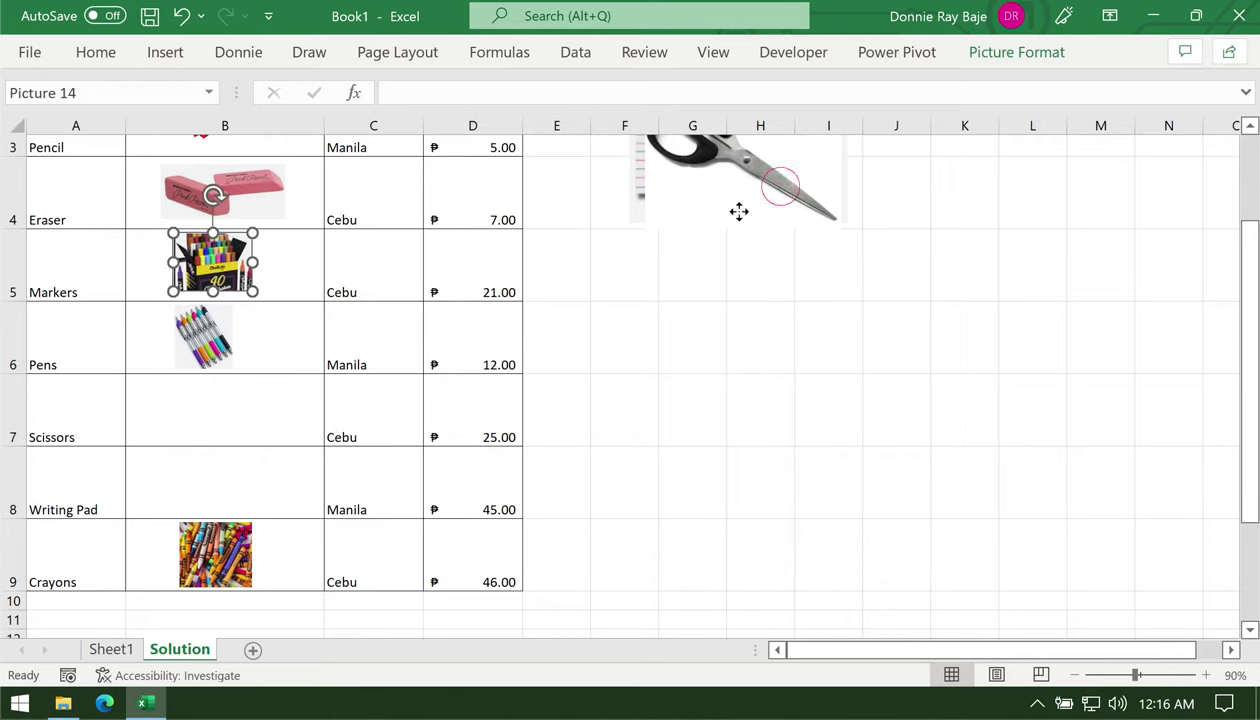
{"action": "left_click_drag", "start_coordinate": [738, 211], "coordinate": [341, 439]}
{"action": "left_click_drag", "start_coordinate": [385, 284], "coordinate": [207, 408]}
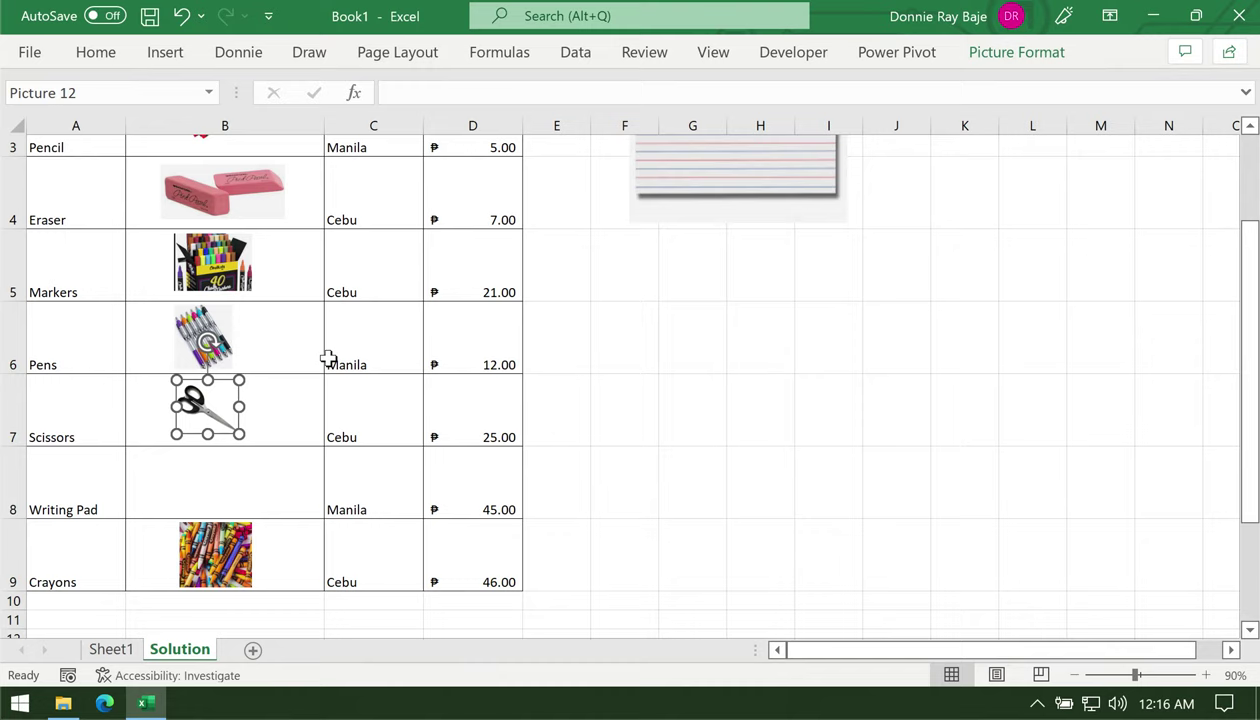
Shrink the writing pad picture to fit the Writing Pad row 8
{"action": "left_click_drag", "start_coordinate": [684, 189], "coordinate": [284, 432]}
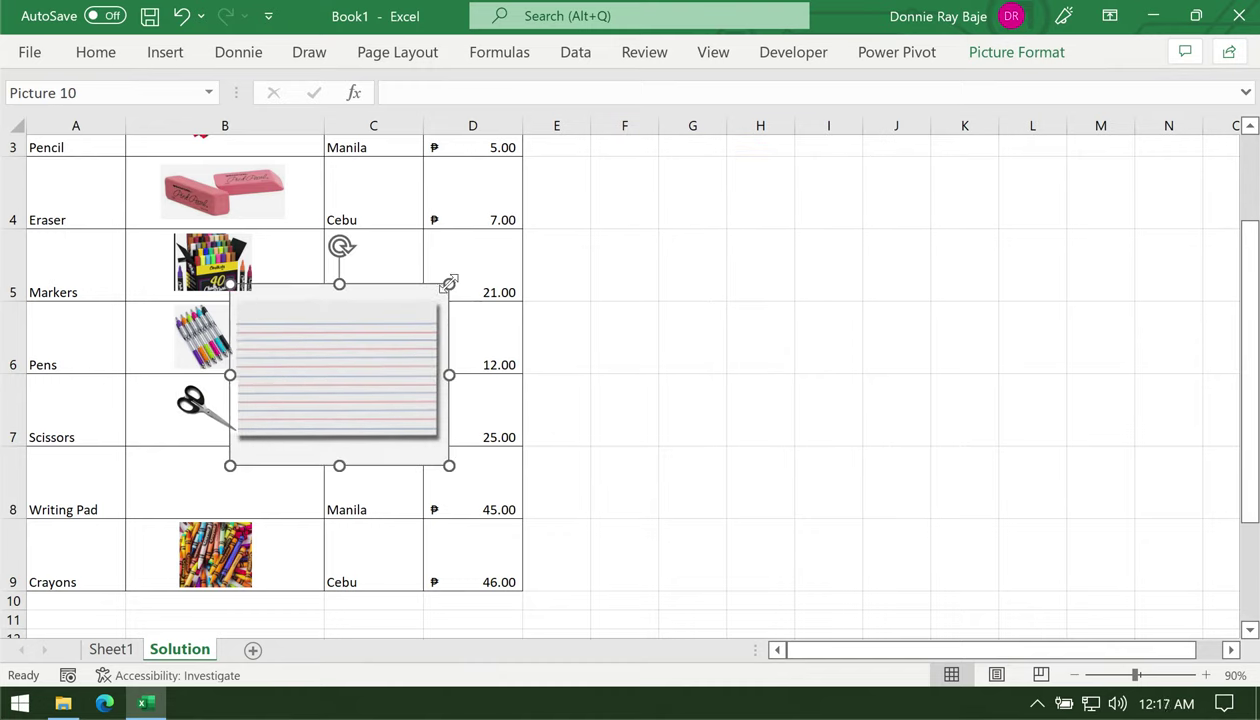
{"action": "left_click_drag", "start_coordinate": [449, 284], "coordinate": [264, 449]}
{"action": "left_click", "coordinate": [245, 471]}
{"action": "left_click", "coordinate": [230, 483]}
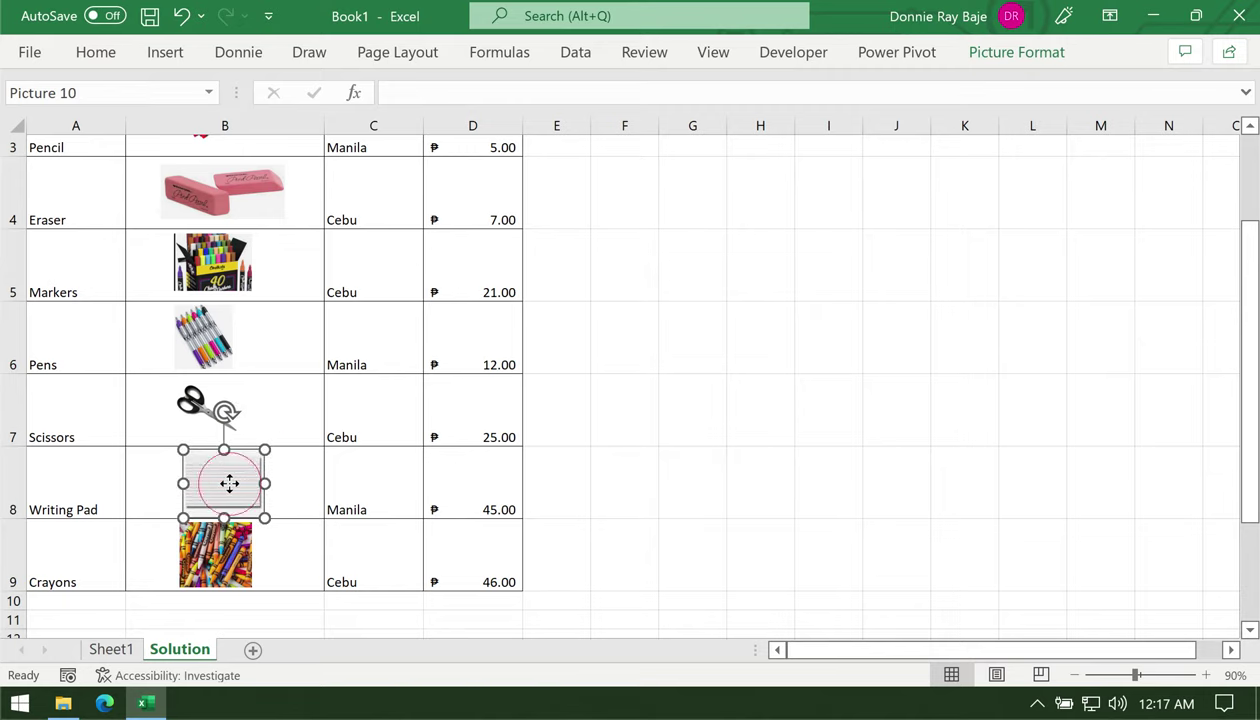
{"action": "left_click_drag", "start_coordinate": [265, 518], "coordinate": [257, 511]}
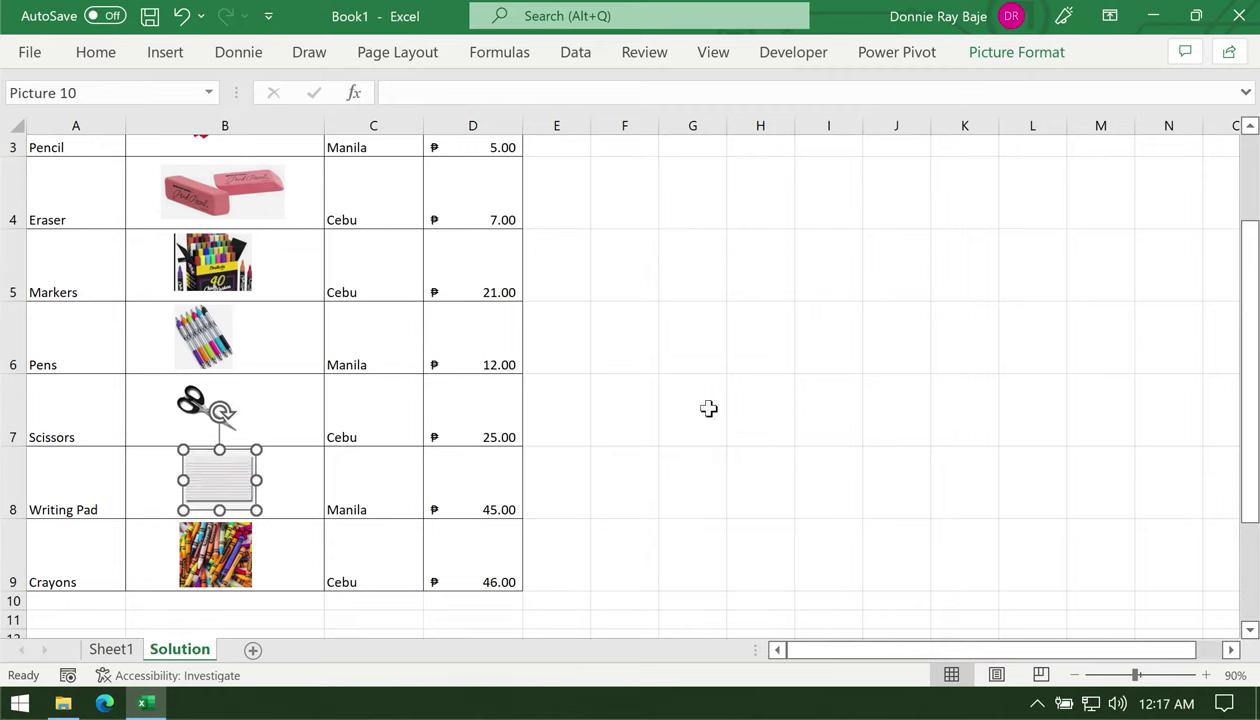
{"action": "left_click", "coordinate": [728, 408]}
{"action": "scroll", "coordinate": [700, 395], "scroll_direction": "up", "scroll_amount": 2}
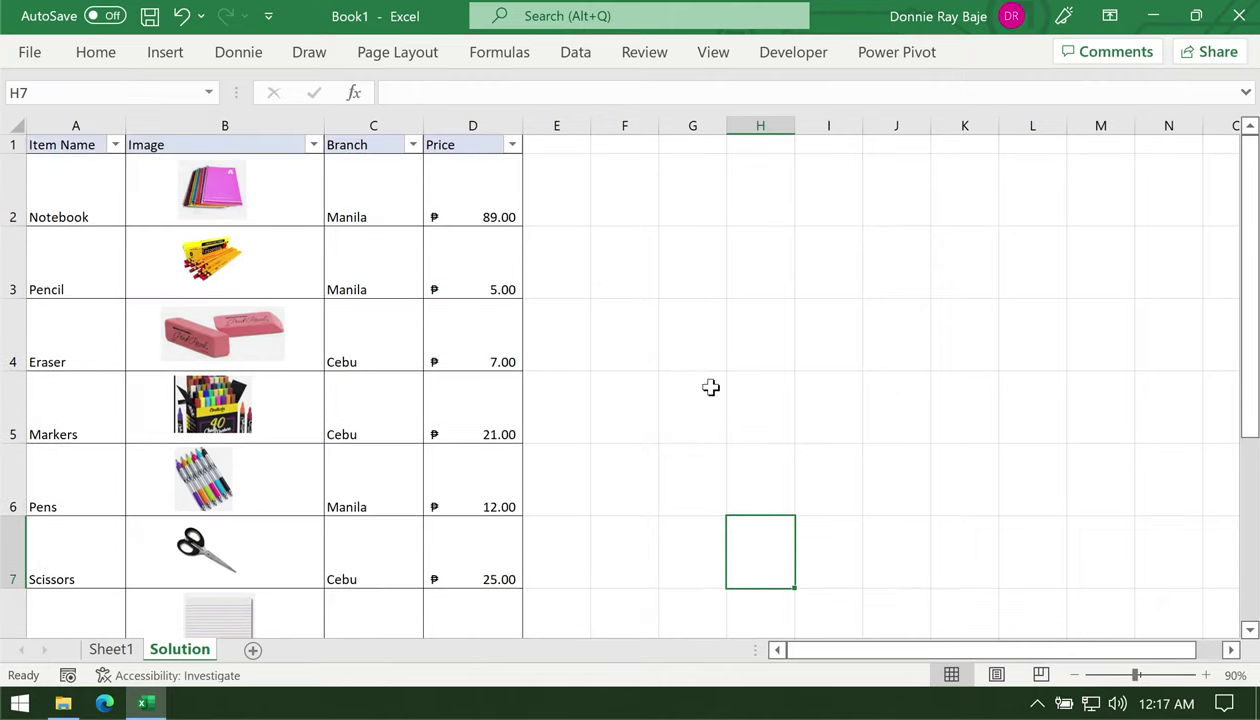
{"action": "left_click", "coordinate": [438, 250]}
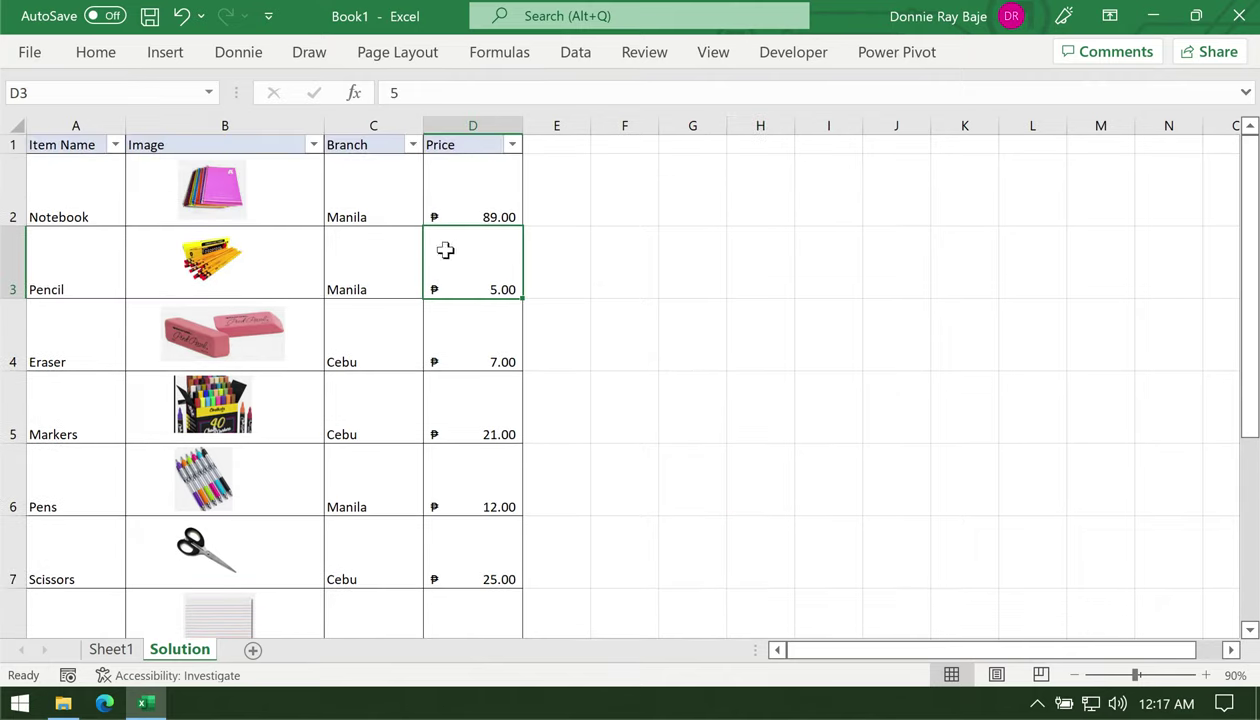
{"action": "left_click", "coordinate": [413, 160]}
{"action": "left_click", "coordinate": [412, 144]}
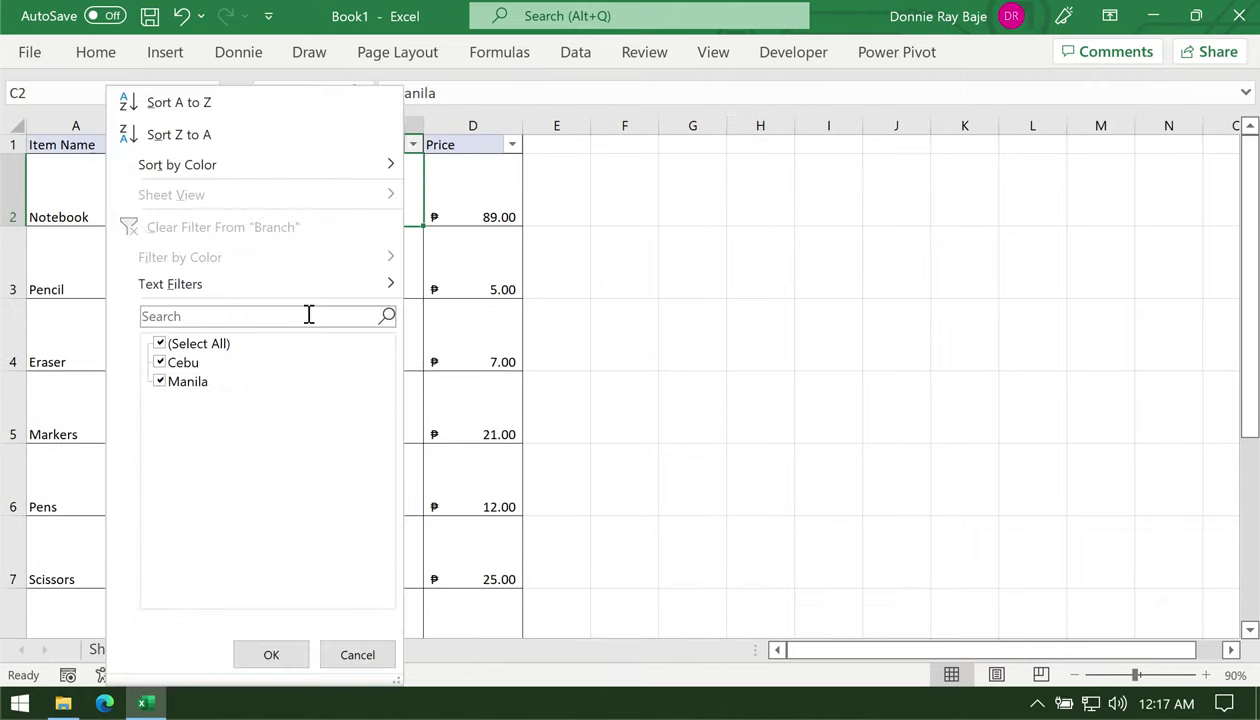
{"action": "left_click", "coordinate": [156, 344]}
{"action": "left_click", "coordinate": [165, 384]}
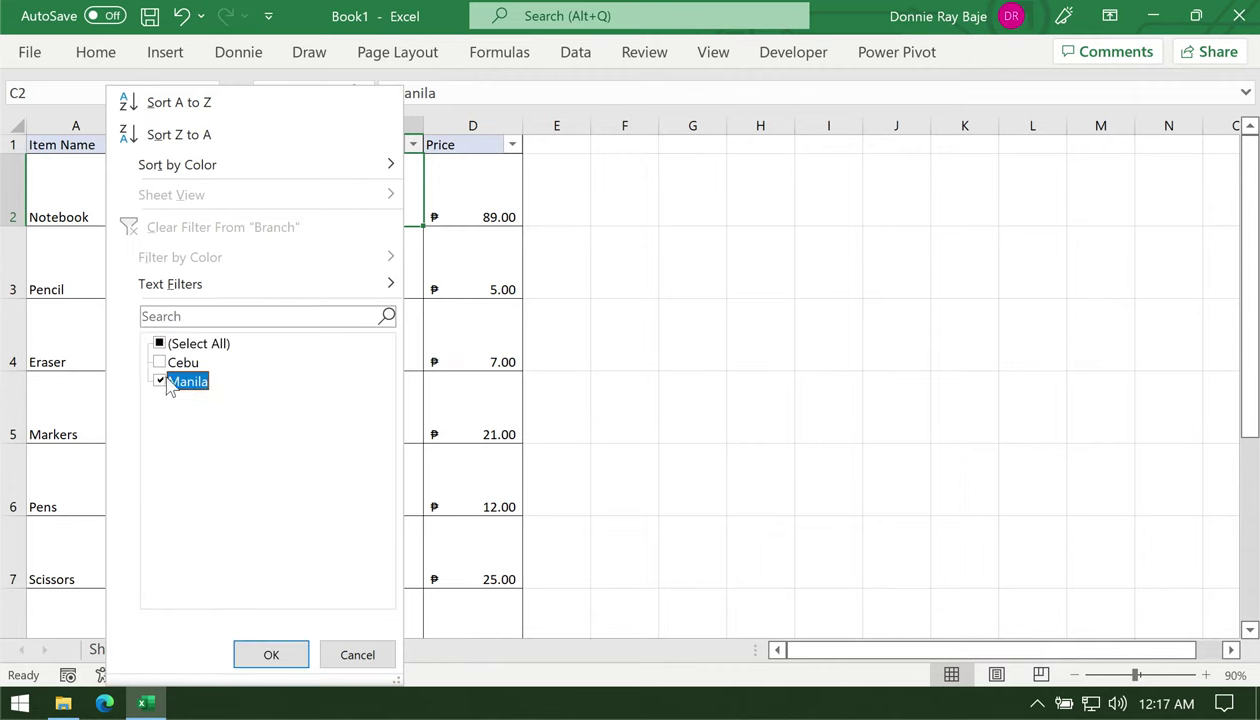
{"action": "left_click", "coordinate": [271, 655]}
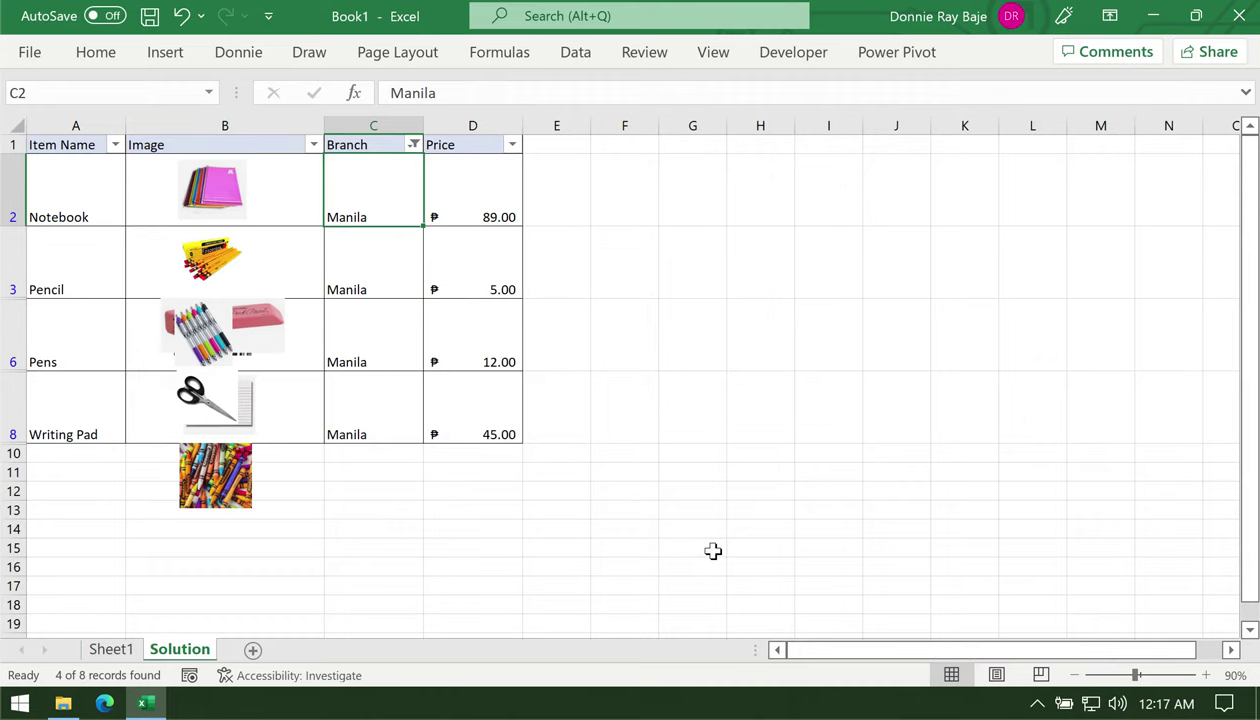
{"action": "key", "text": "ctrl+z"}
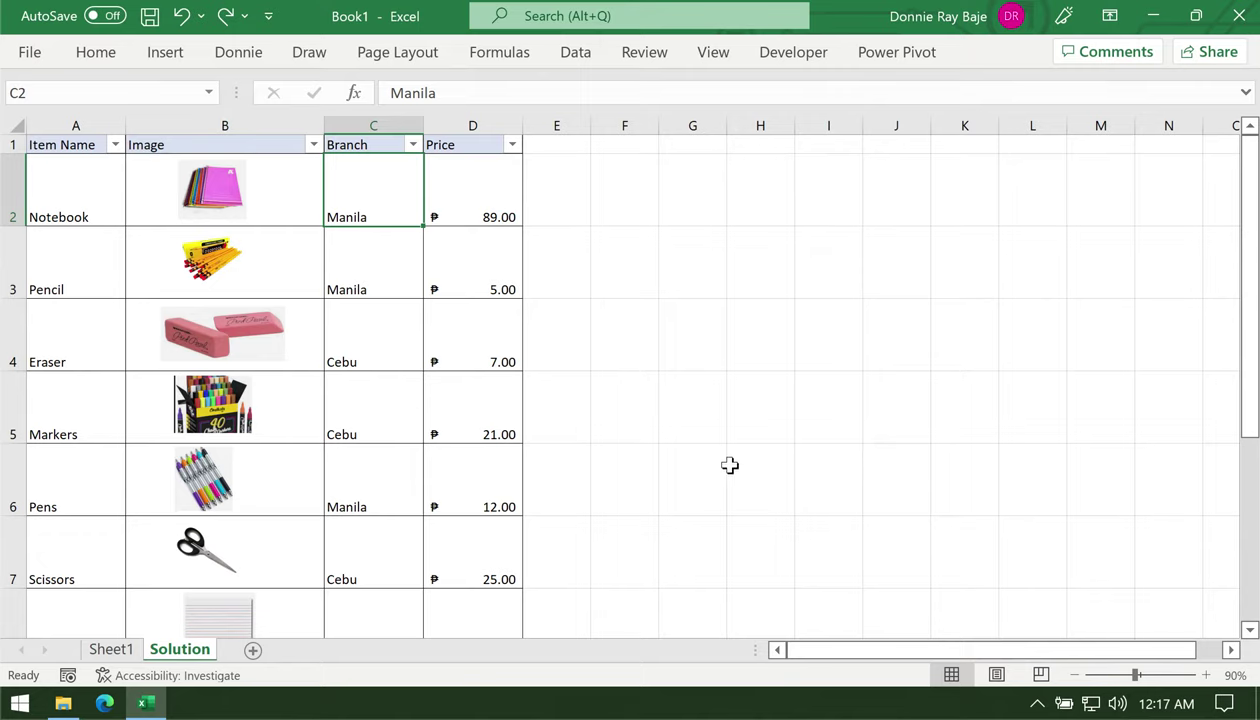
Open Format Picture from the Notebook picture's shortcut menu
{"action": "left_click", "coordinate": [209, 190]}
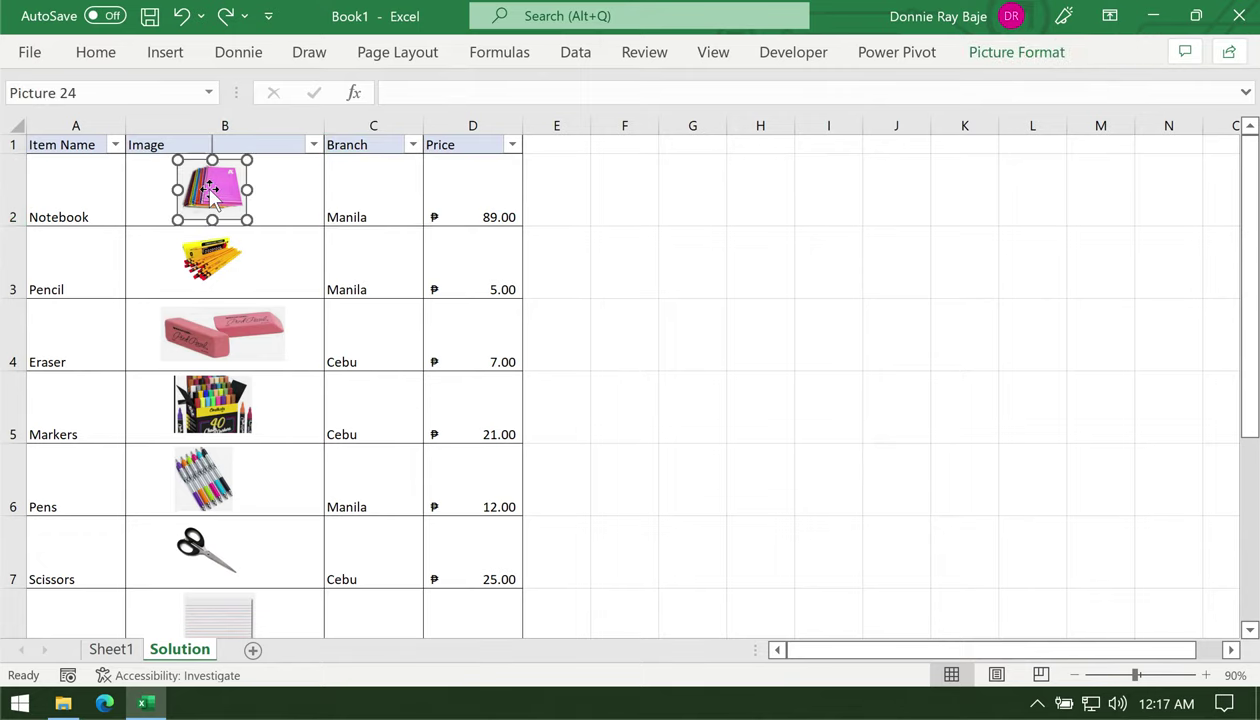
{"action": "right_click", "coordinate": [212, 197]}
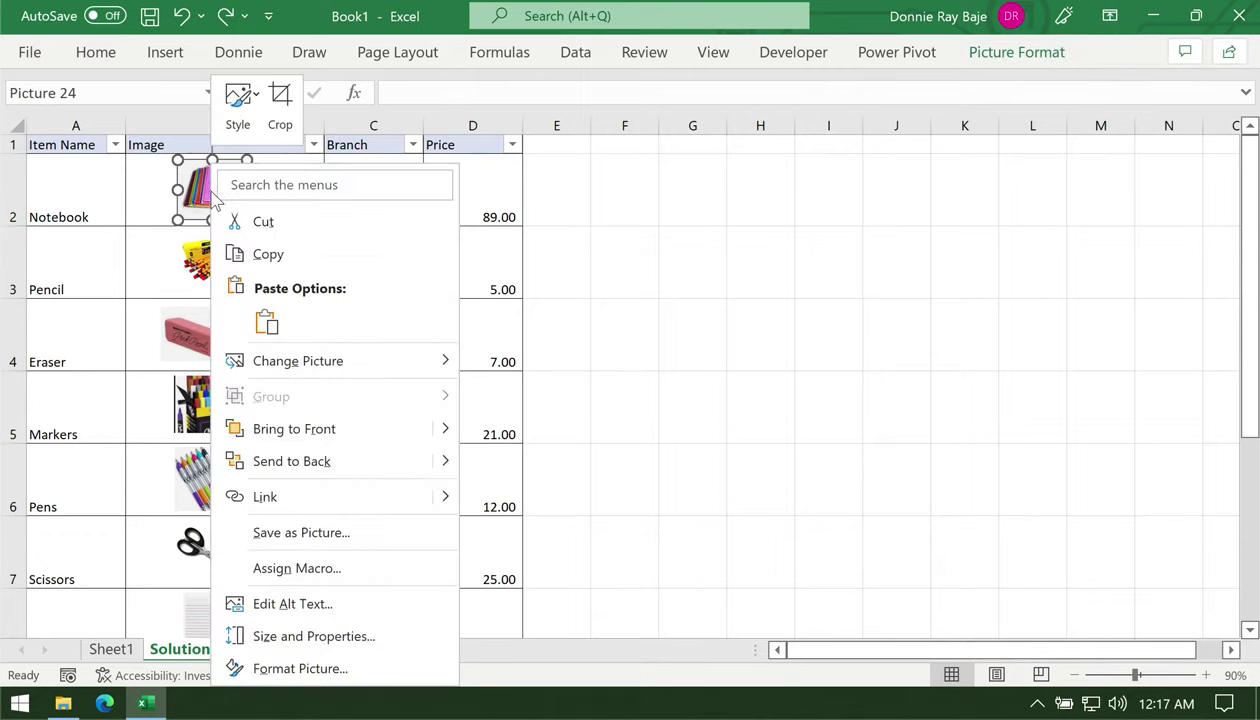
{"action": "left_click", "coordinate": [343, 670]}
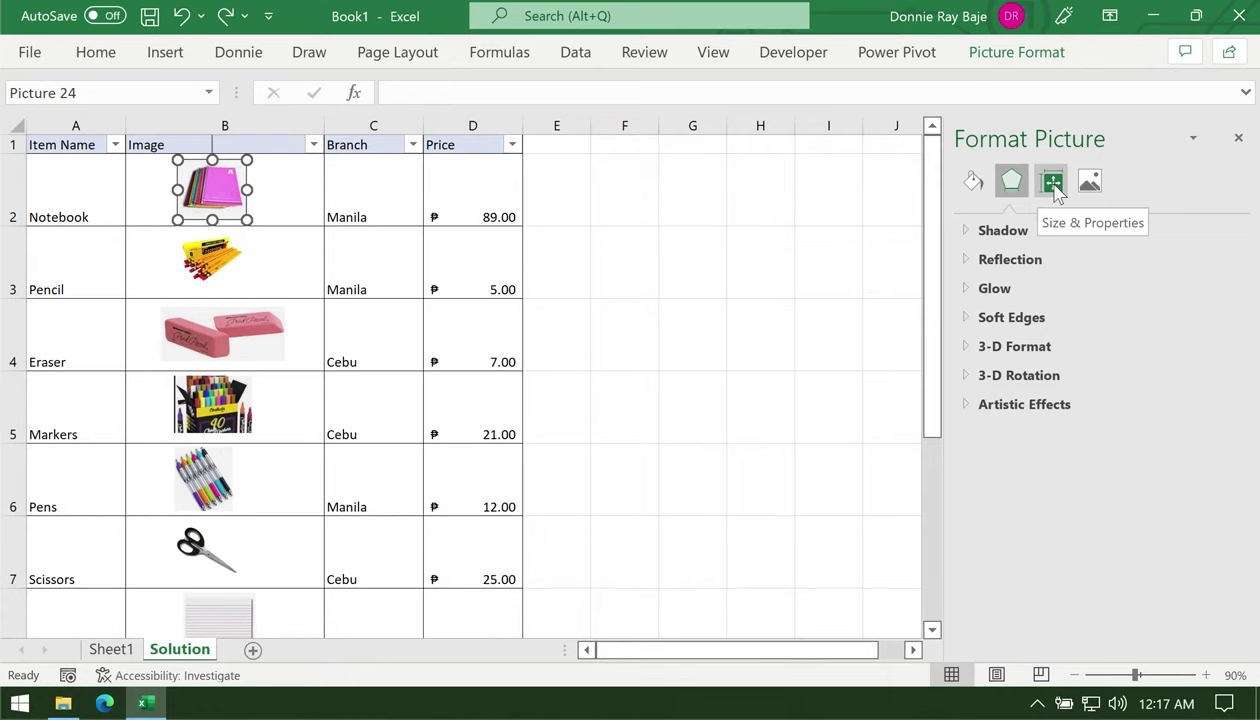
Browse the Fill & Line and Picture tabs, checking Picture Corrections and Picture Color
{"action": "left_click", "coordinate": [975, 183]}
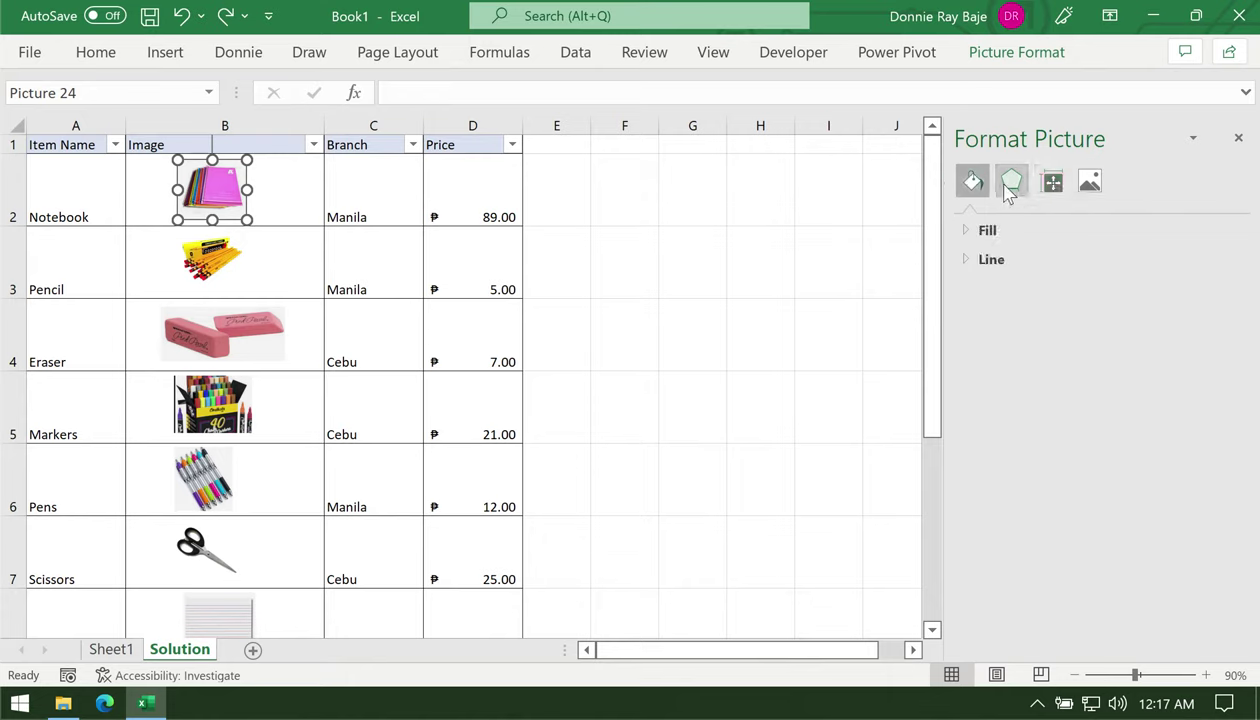
{"action": "left_click", "coordinate": [1088, 184]}
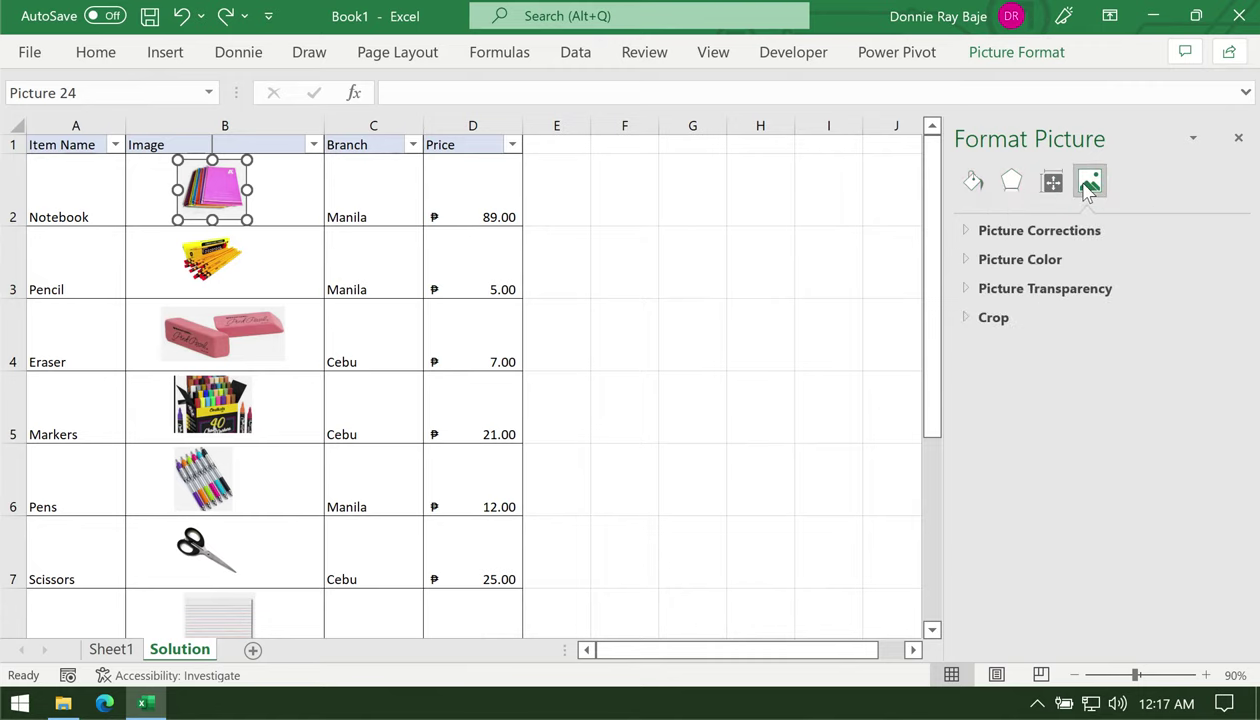
{"action": "left_click", "coordinate": [994, 231]}
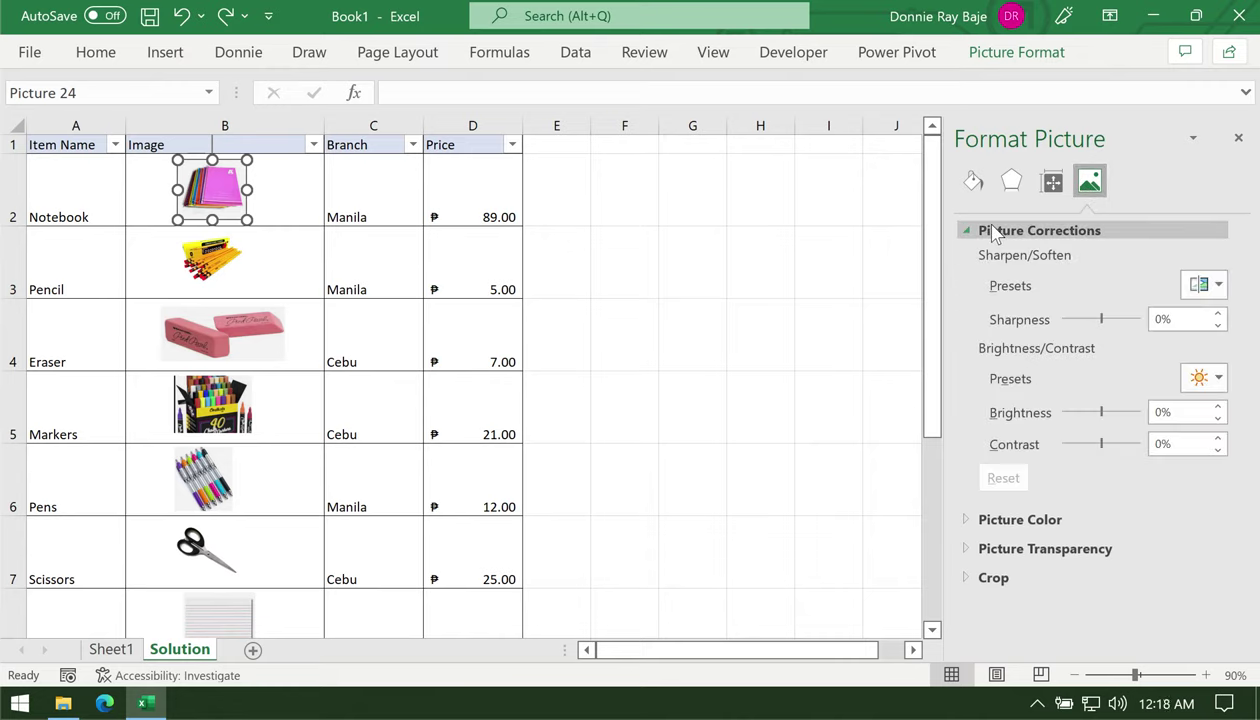
{"action": "left_click", "coordinate": [994, 231]}
{"action": "left_click", "coordinate": [986, 259]}
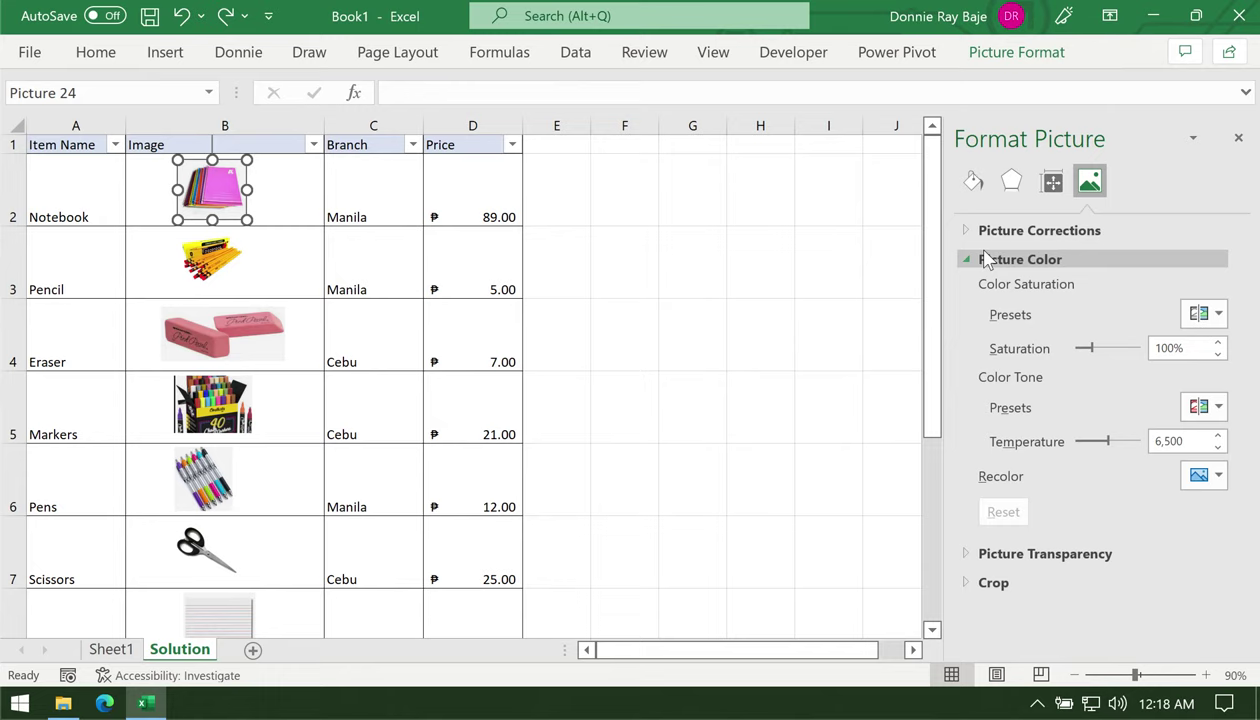
{"action": "left_click", "coordinate": [987, 258]}
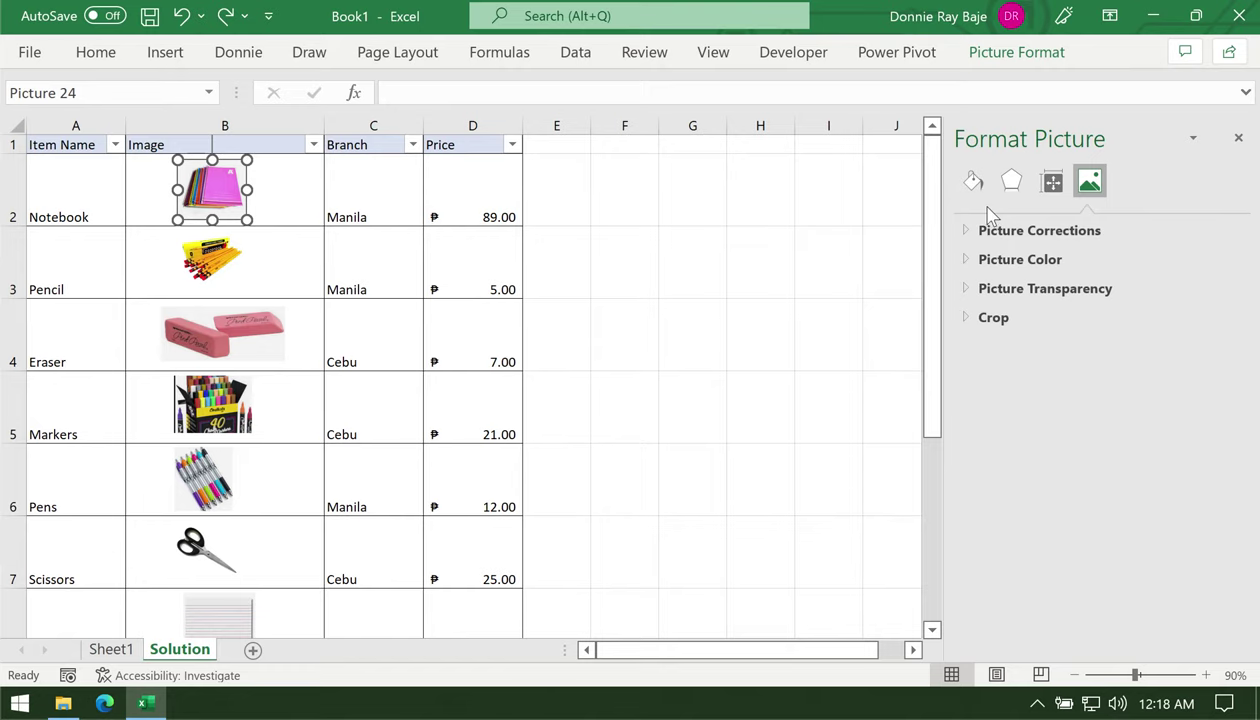
Under Size & Properties, set the Notebook picture to 'Move and size with cells'
{"action": "left_click", "coordinate": [1052, 193]}
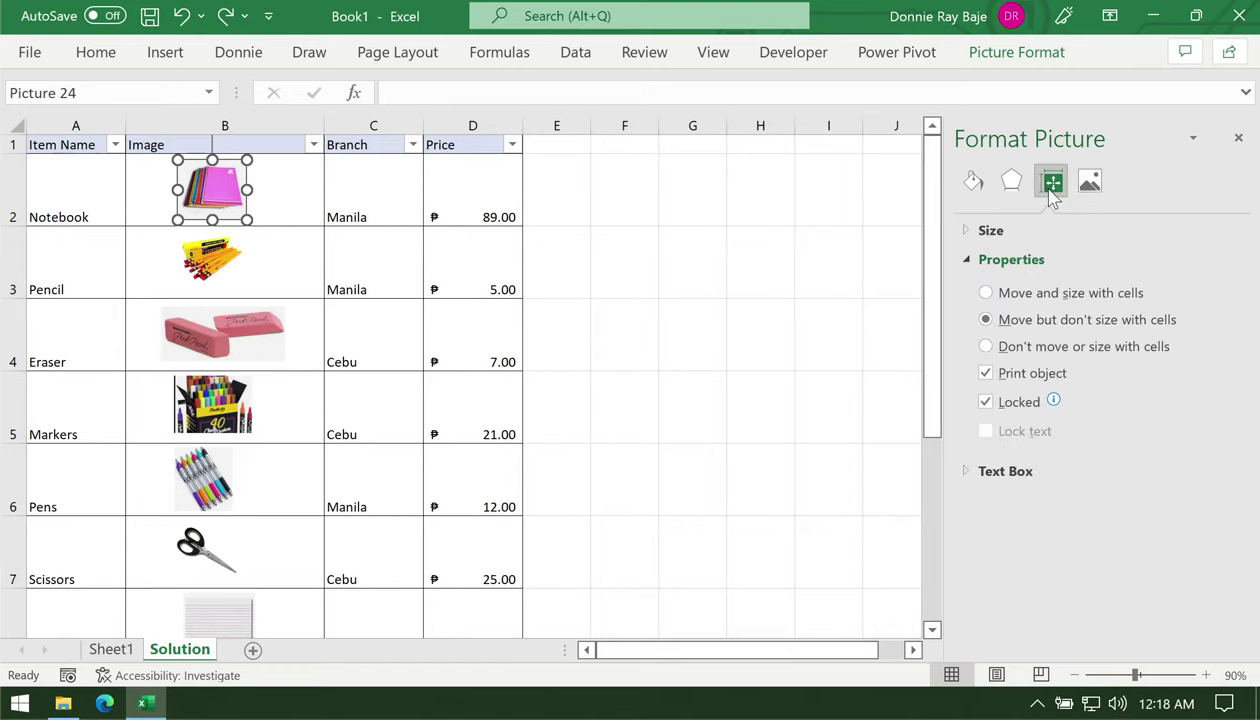
{"action": "left_click", "coordinate": [977, 260]}
{"action": "left_click", "coordinate": [976, 261]}
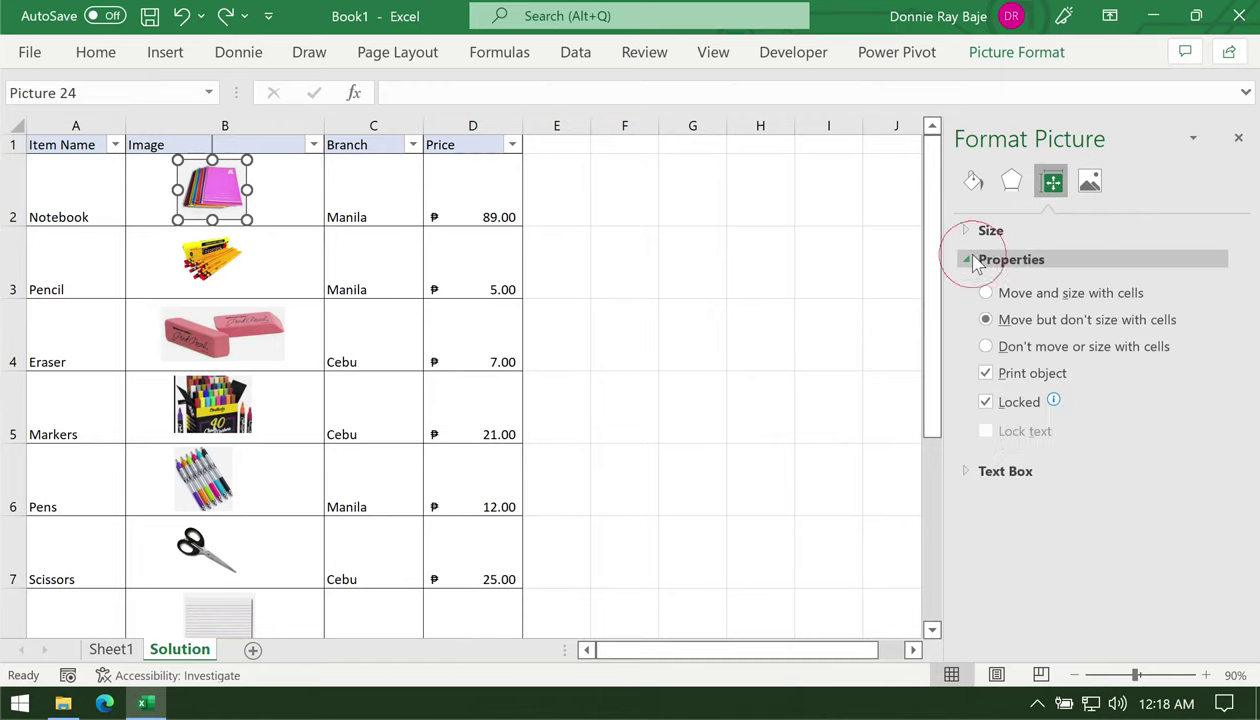
{"action": "left_click", "coordinate": [1020, 297]}
Set the Pencil, Eraser, Markers, Pens and Scissors pictures to 'Move and size with cells'
{"action": "left_click", "coordinate": [225, 266]}
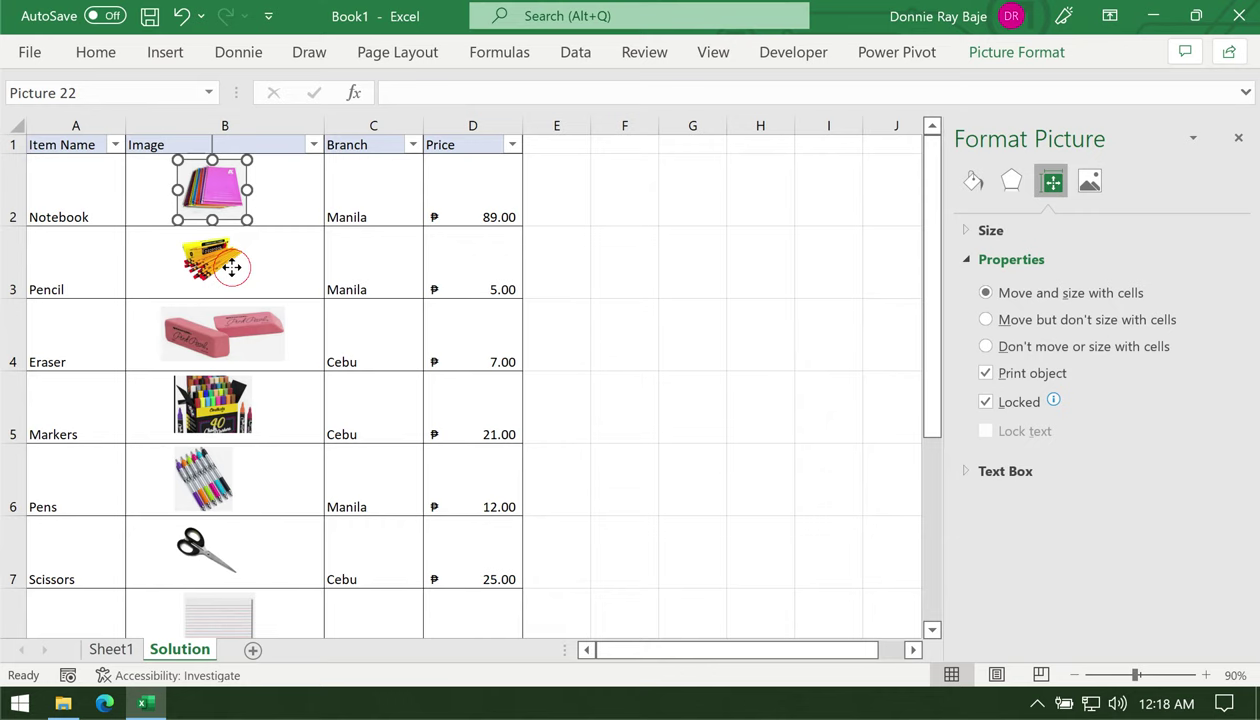
{"action": "left_click", "coordinate": [985, 292]}
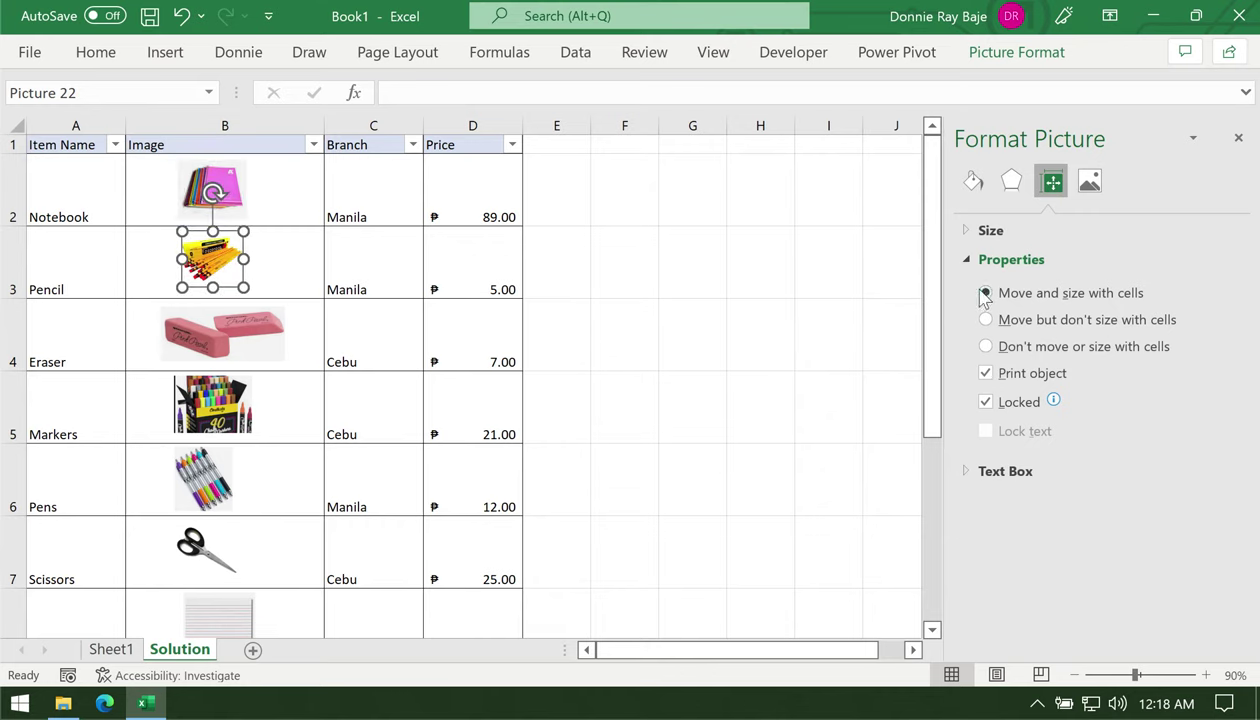
{"action": "left_click", "coordinate": [227, 335]}
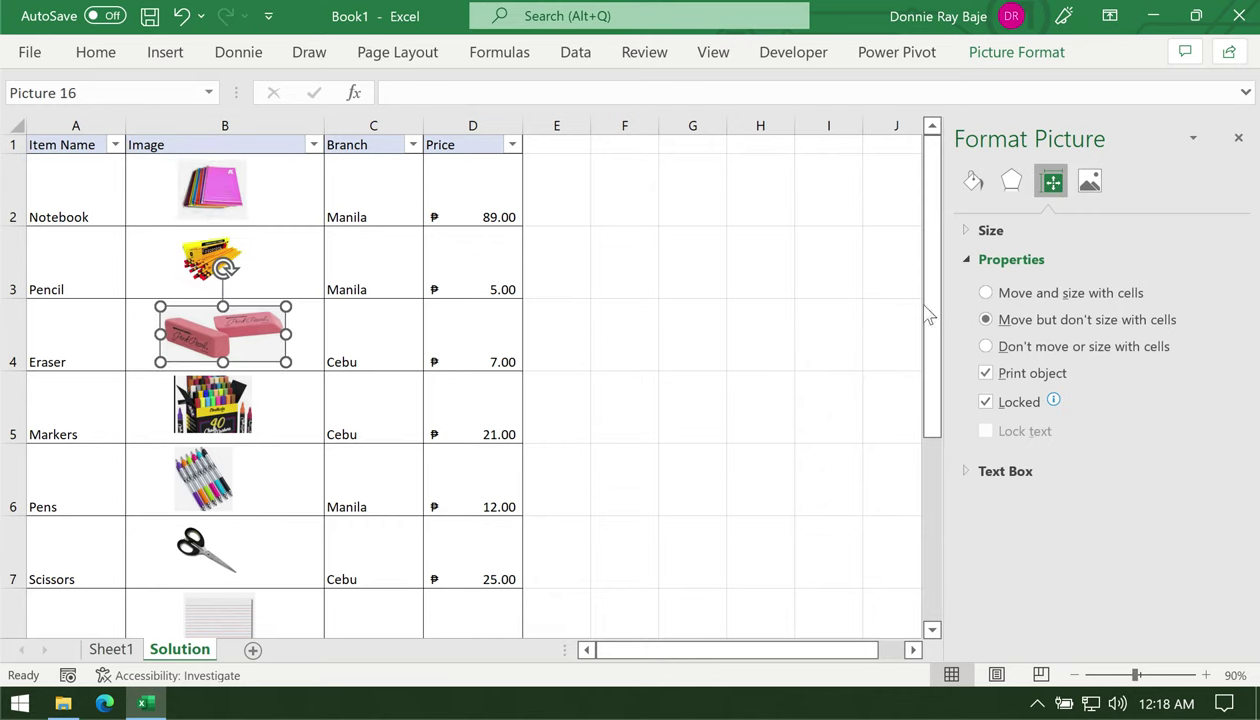
{"action": "left_click", "coordinate": [985, 292]}
{"action": "left_click", "coordinate": [222, 405]}
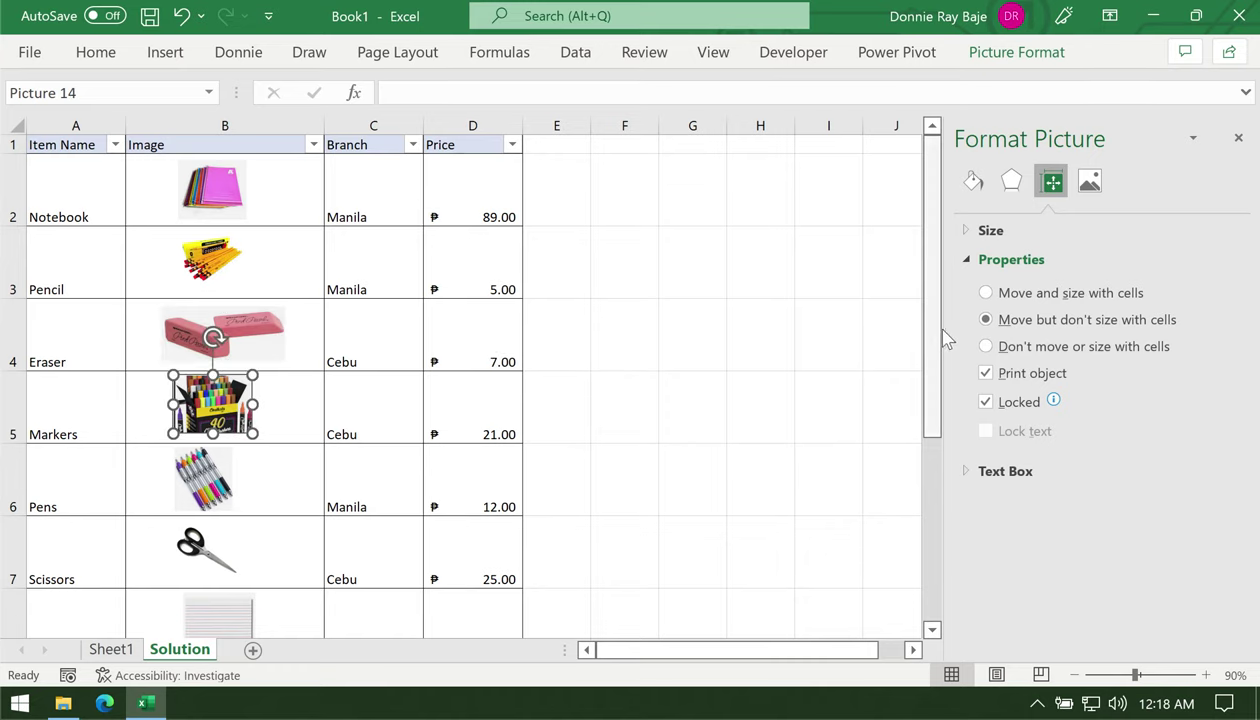
{"action": "left_click", "coordinate": [985, 292]}
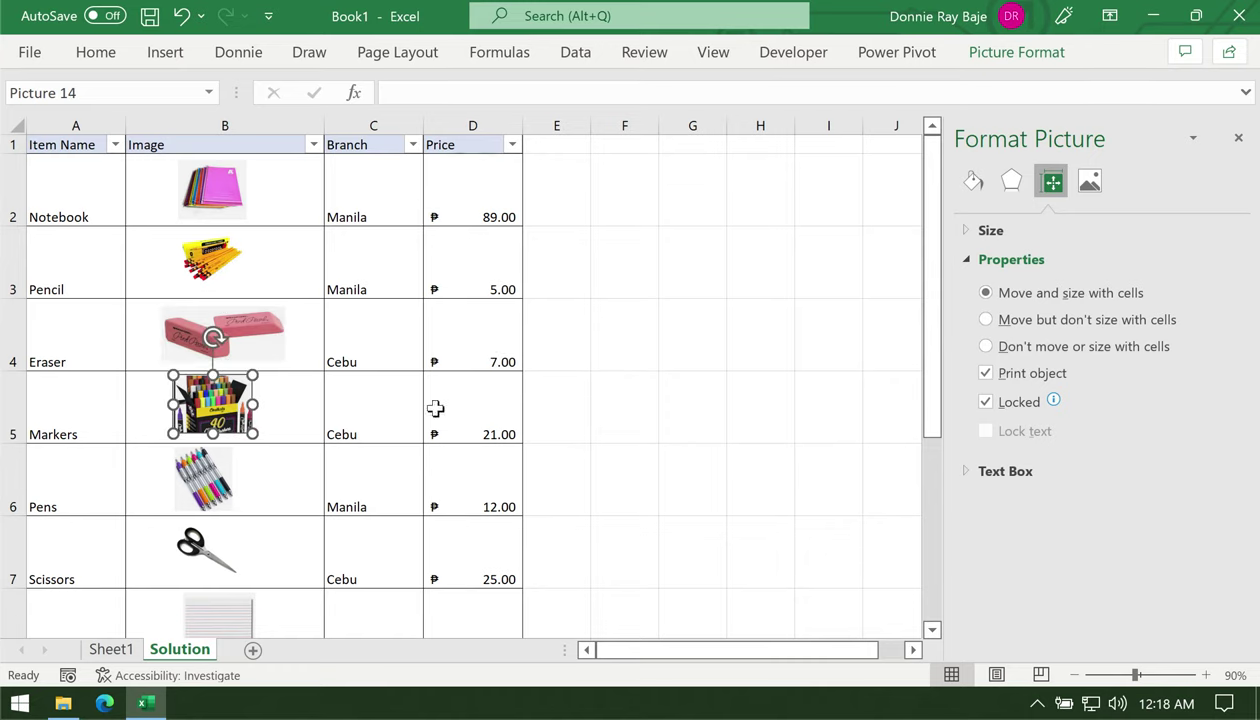
{"action": "left_click", "coordinate": [187, 482]}
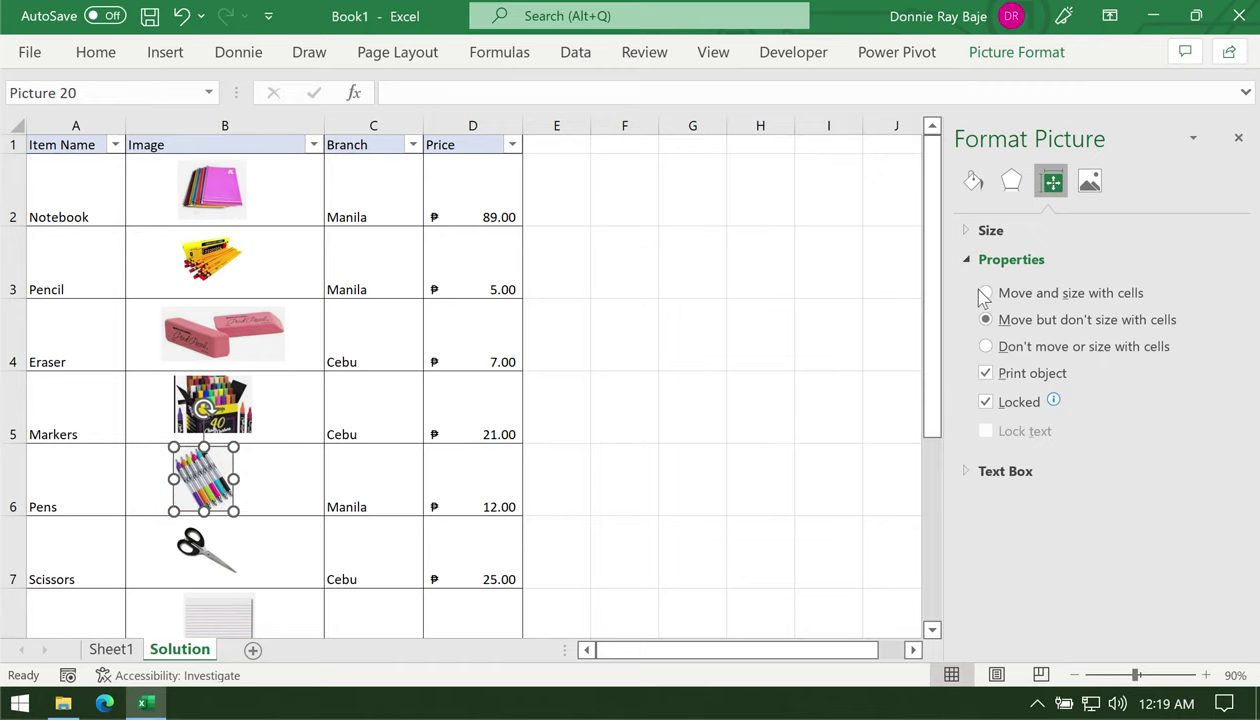
{"action": "left_click", "coordinate": [985, 293]}
{"action": "left_click", "coordinate": [211, 538]}
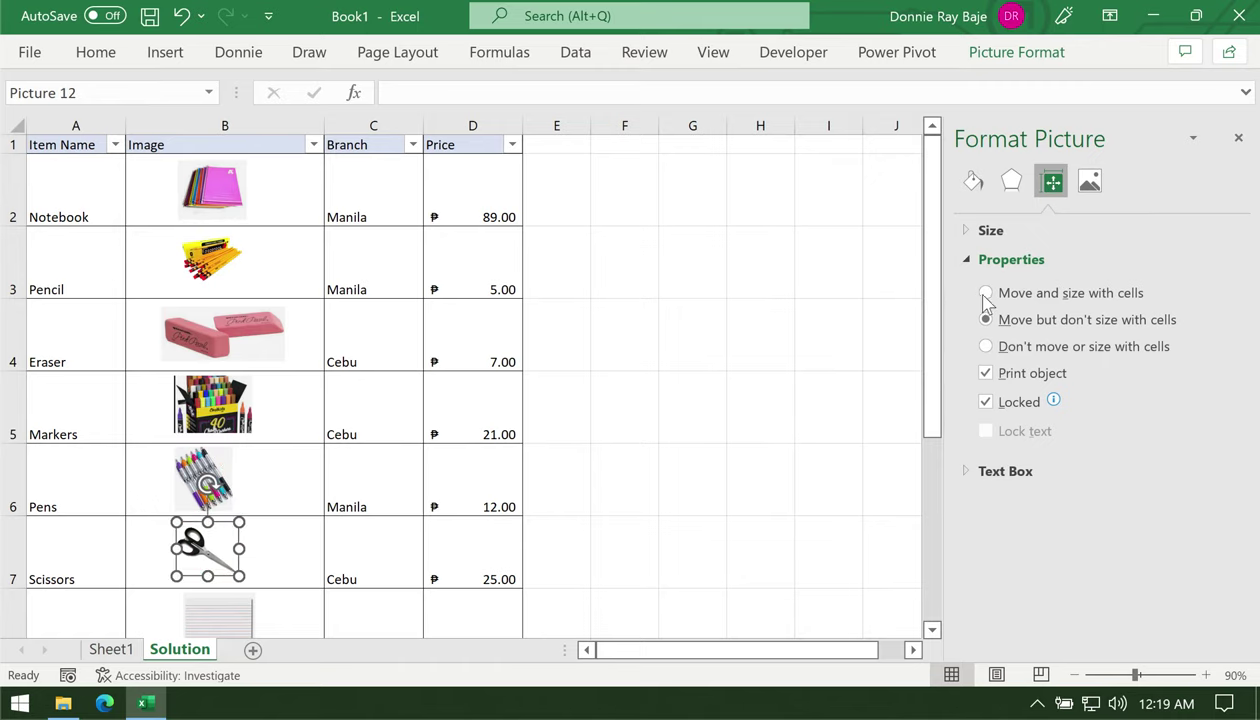
{"action": "left_click", "coordinate": [985, 293]}
Set the Writing Pad and Crayons pictures to 'Move and size with cells', then deselect
{"action": "scroll", "coordinate": [220, 485], "scroll_direction": "down", "scroll_amount": 2}
{"action": "left_click", "coordinate": [230, 518]}
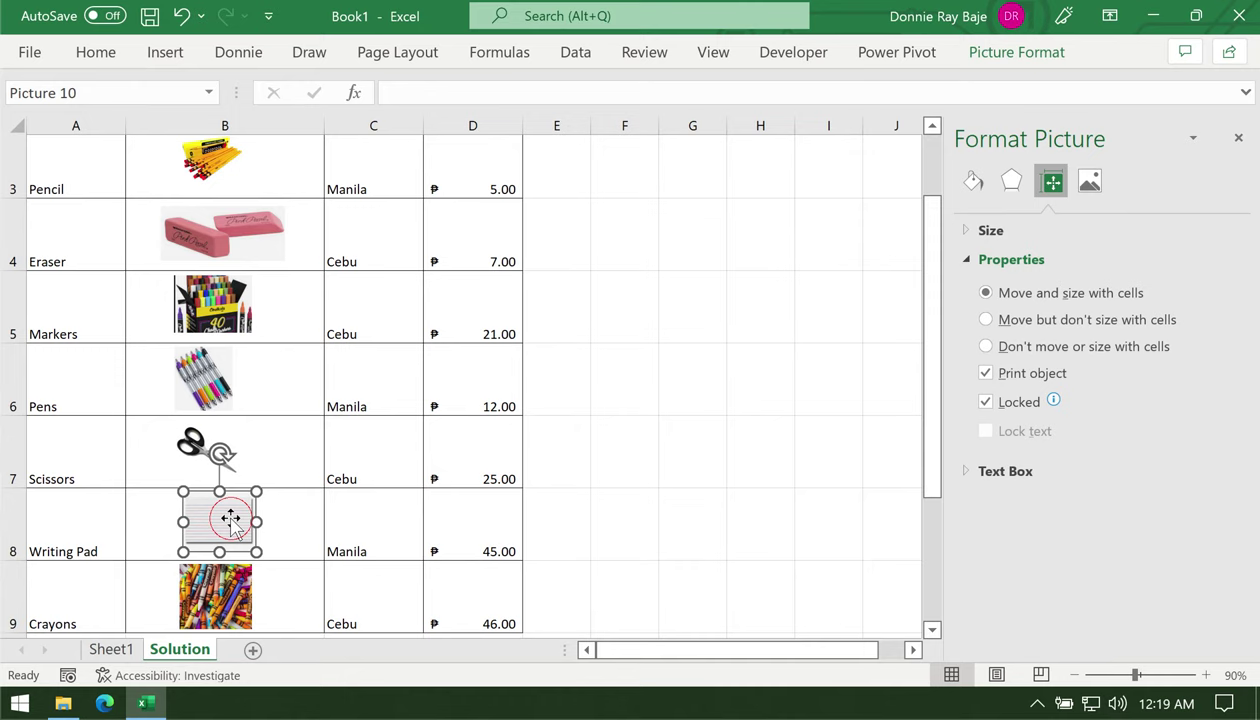
{"action": "left_click", "coordinate": [985, 293]}
{"action": "scroll", "coordinate": [204, 485], "scroll_direction": "down", "scroll_amount": 1}
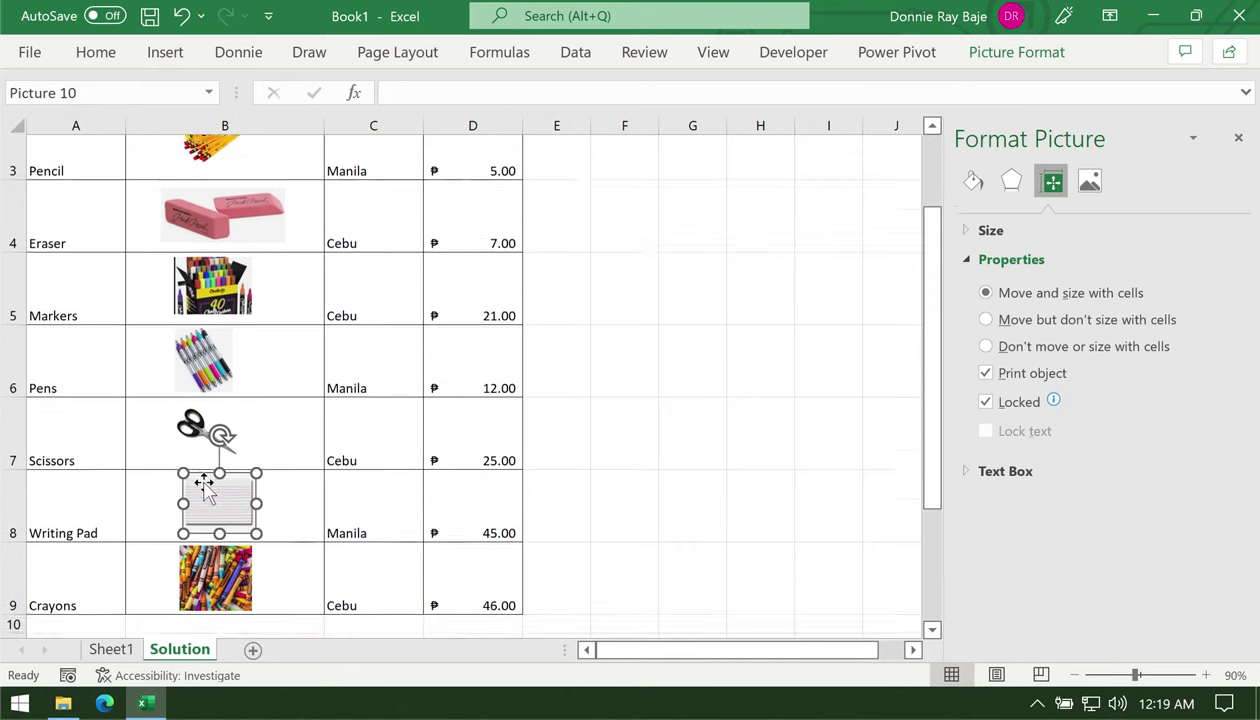
{"action": "scroll", "coordinate": [204, 488], "scroll_direction": "down", "scroll_amount": 1}
{"action": "left_click", "coordinate": [218, 525]}
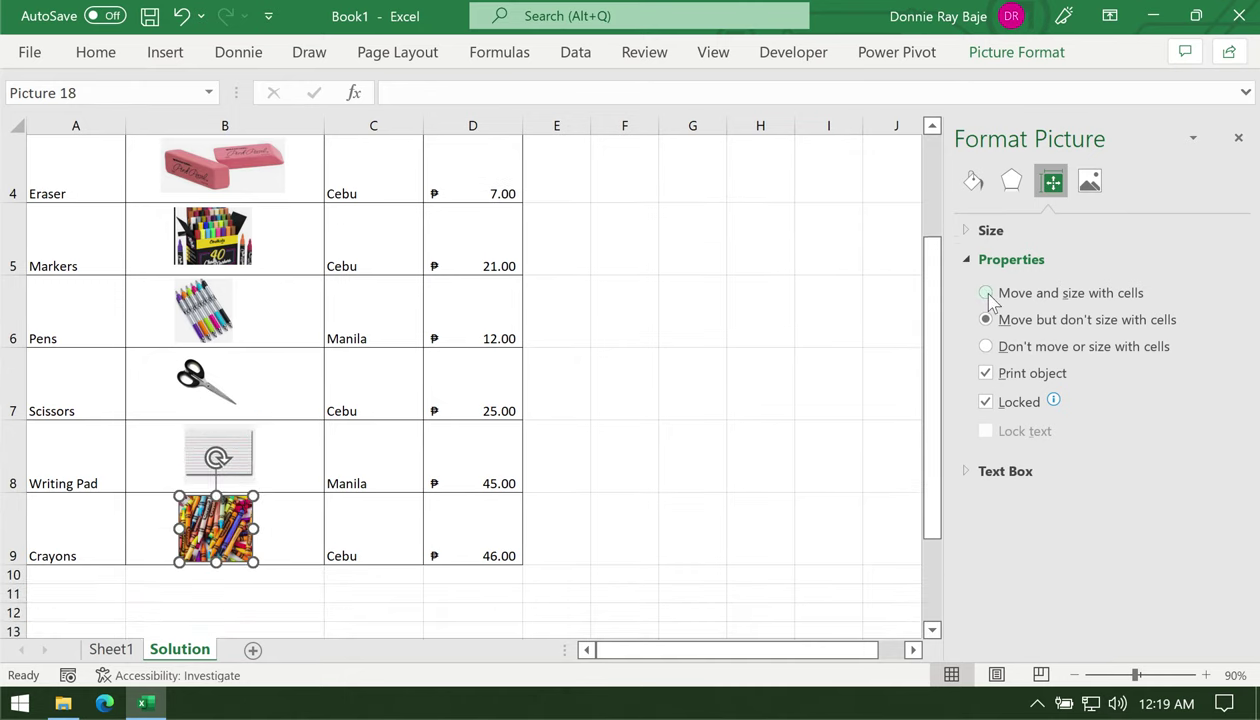
{"action": "left_click", "coordinate": [986, 293]}
{"action": "left_click", "coordinate": [494, 408]}
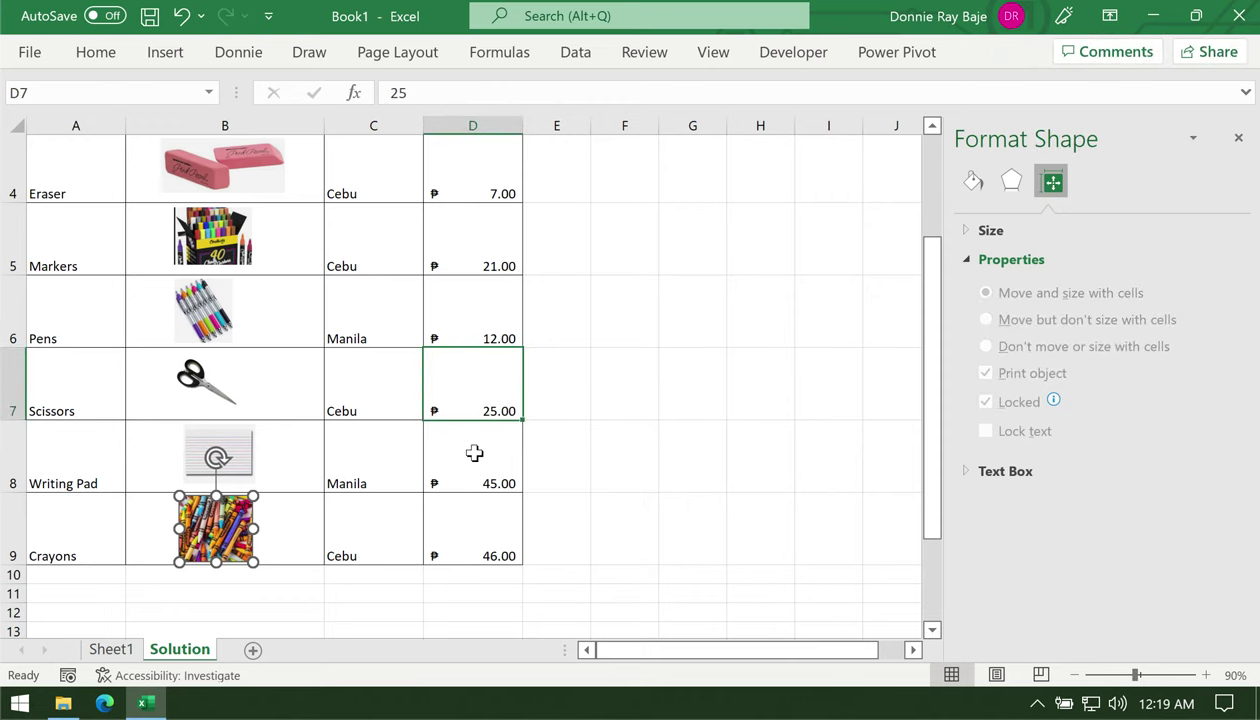
{"action": "scroll", "coordinate": [473, 454], "scroll_direction": "up", "scroll_amount": 1}
{"action": "scroll", "coordinate": [473, 454], "scroll_direction": "up", "scroll_amount": 2}
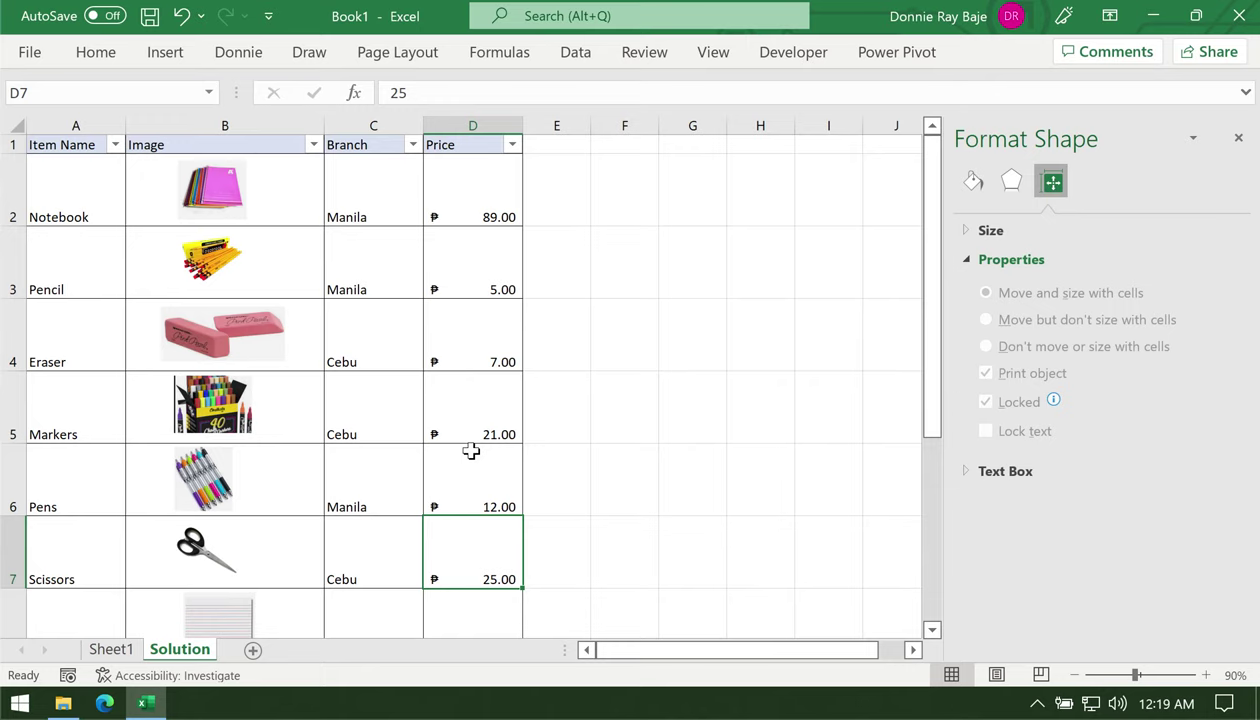
{"action": "left_click", "coordinate": [218, 191]}
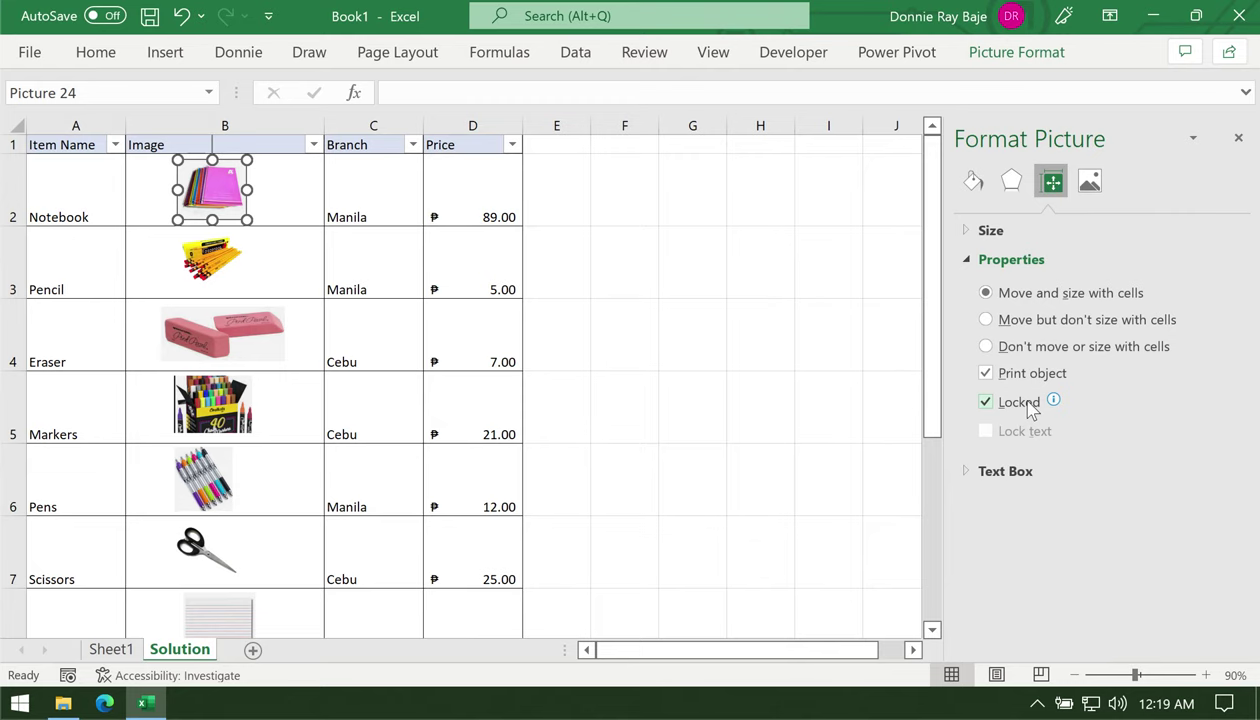
{"action": "left_click", "coordinate": [644, 52]}
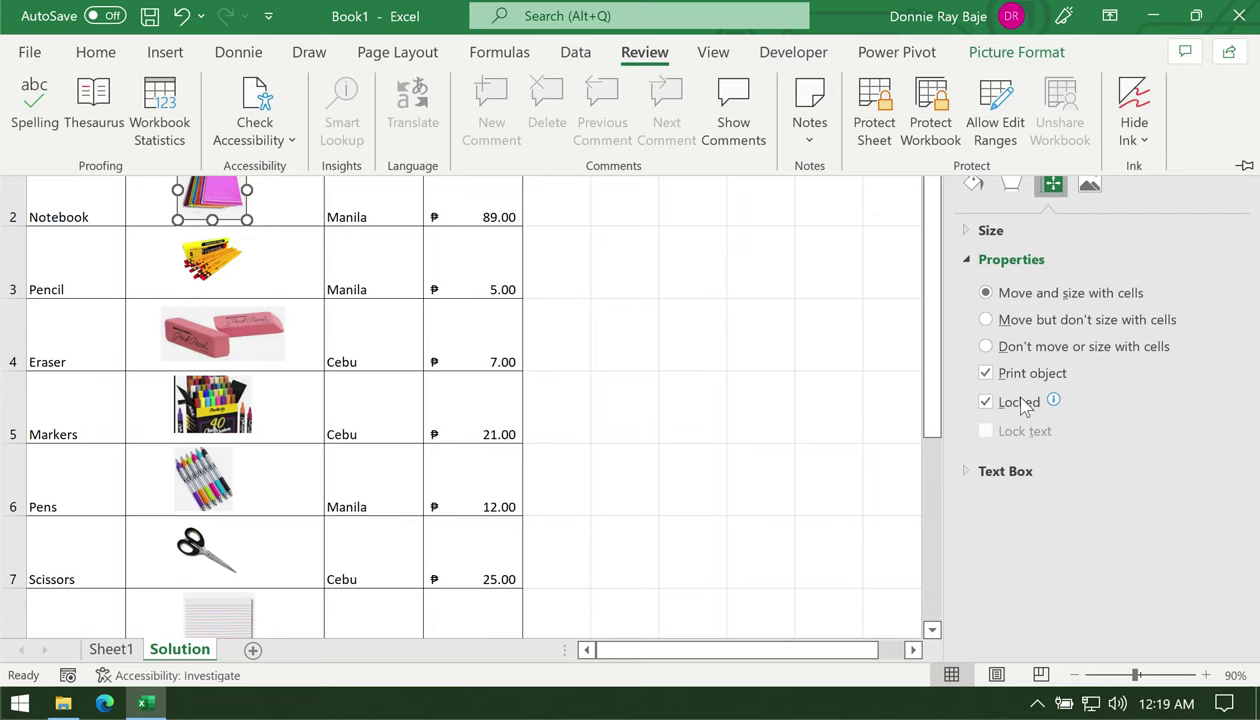
{"action": "left_click", "coordinate": [728, 344]}
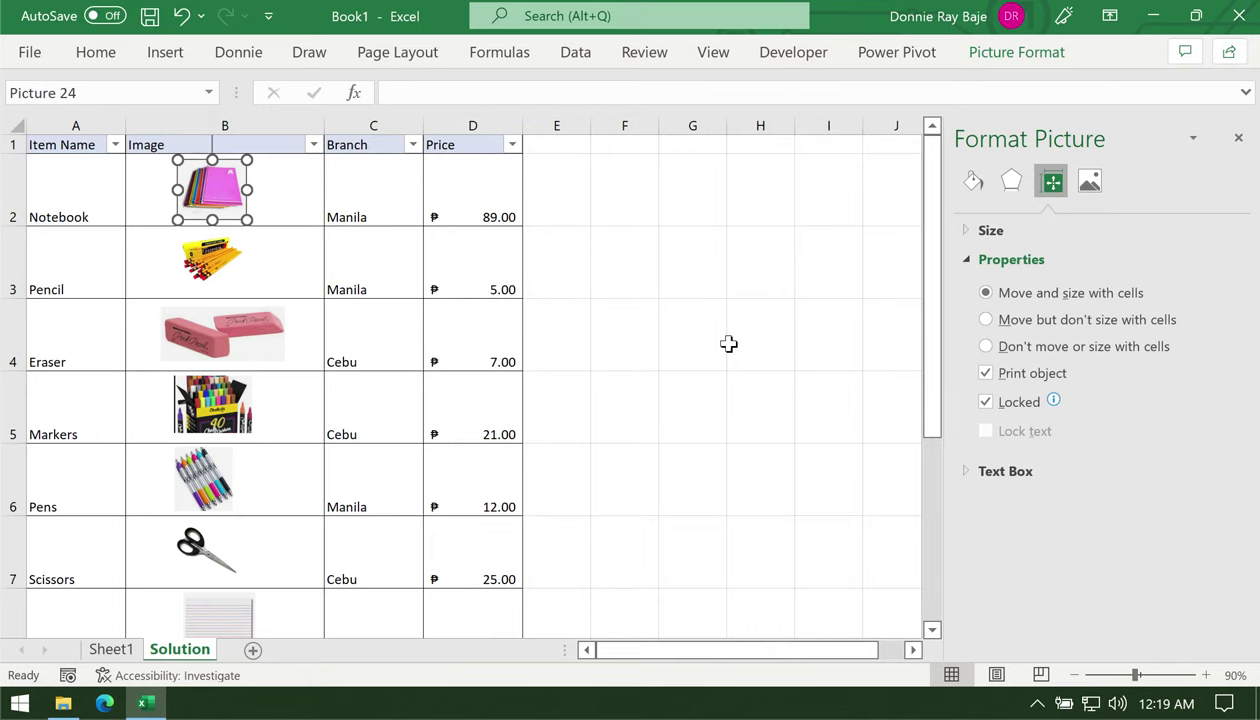
{"action": "left_click", "coordinate": [728, 344]}
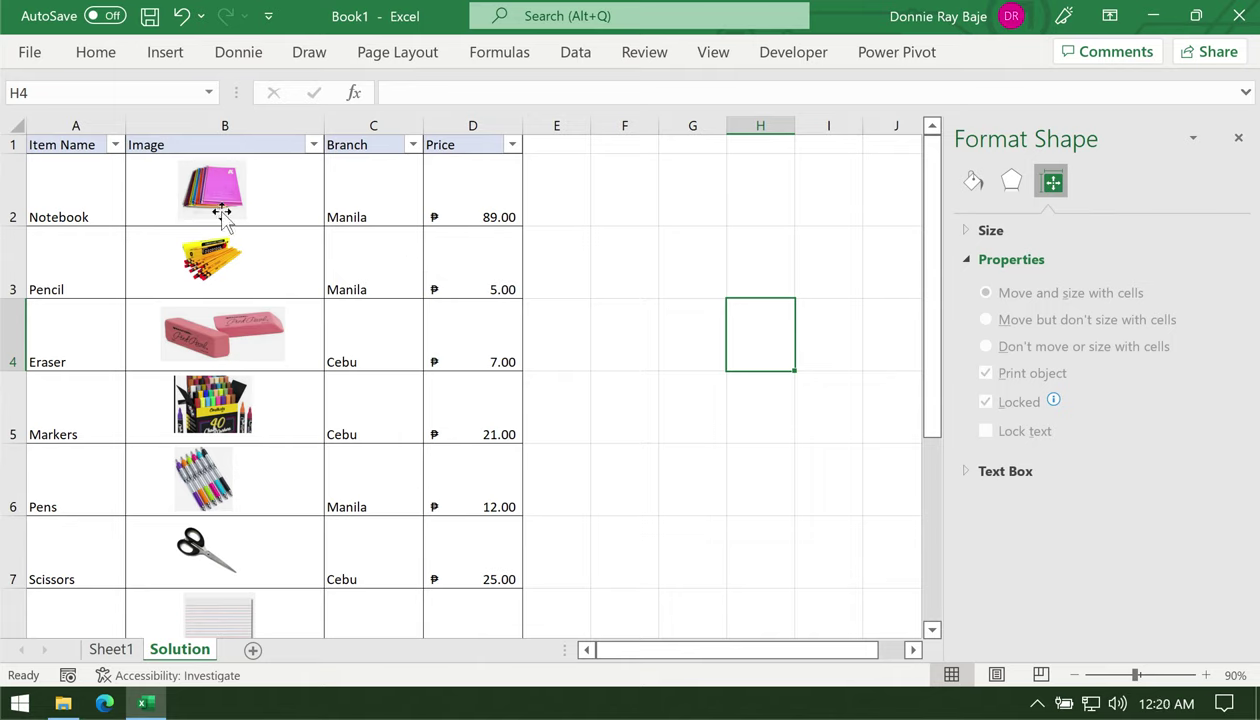
Filter the Branch column to Manila only, leaving 4 of 8 records with their pictures
{"action": "left_click", "coordinate": [374, 191]}
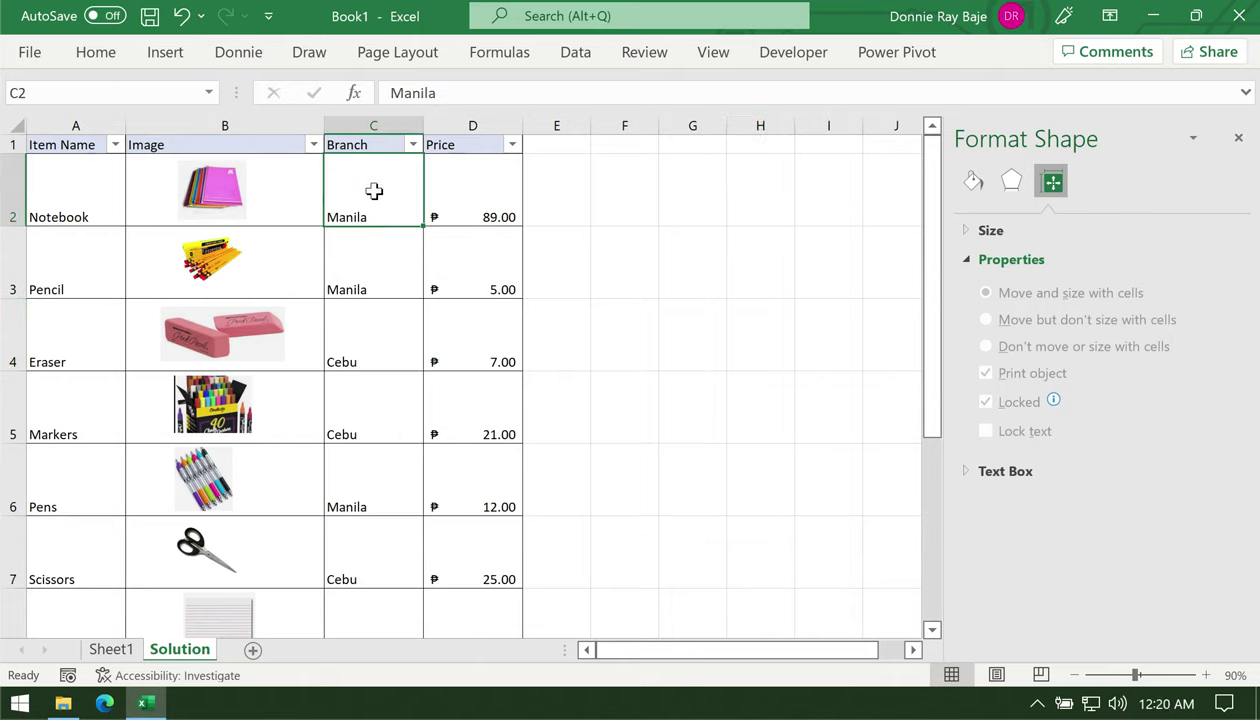
{"action": "left_click", "coordinate": [61, 197]}
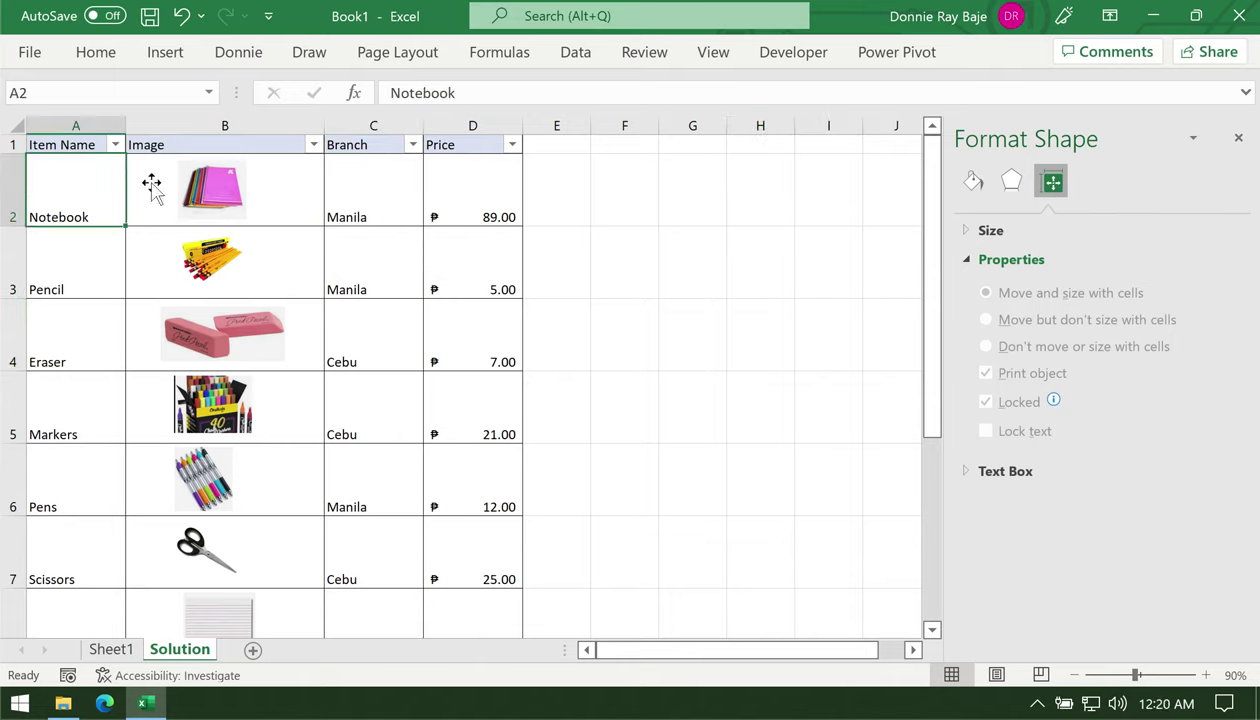
{"action": "left_click", "coordinate": [413, 145]}
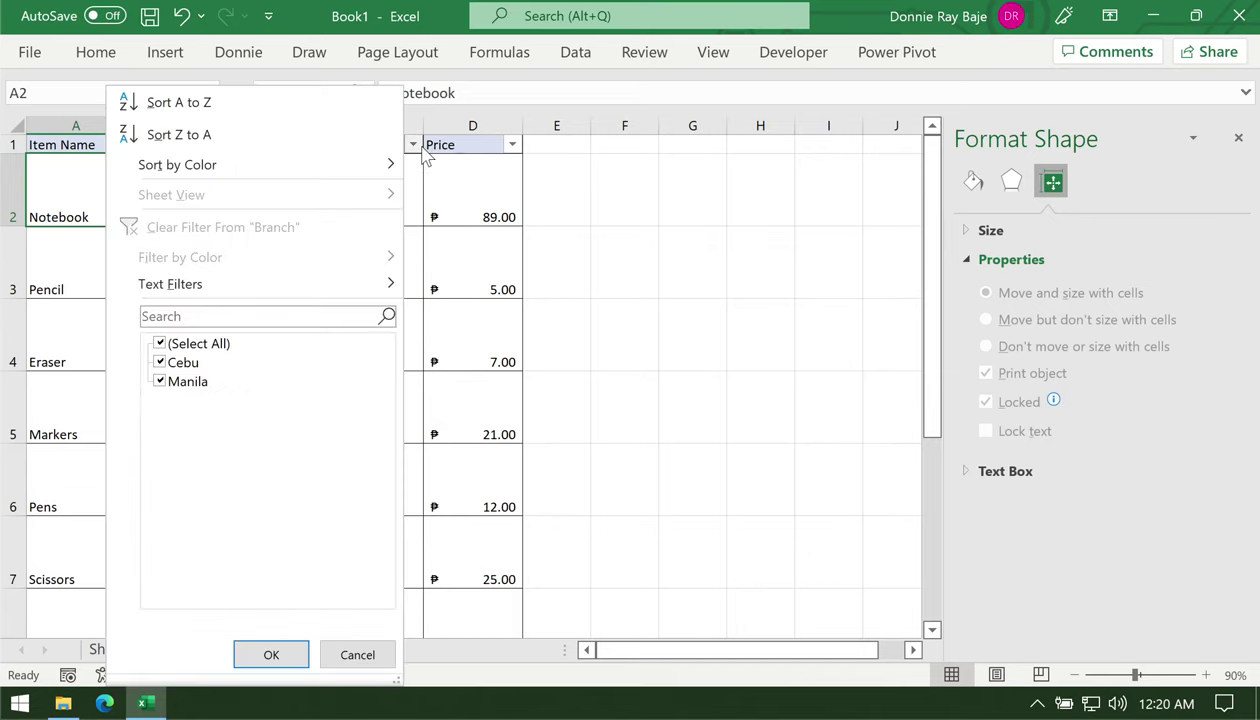
{"action": "left_click", "coordinate": [161, 344]}
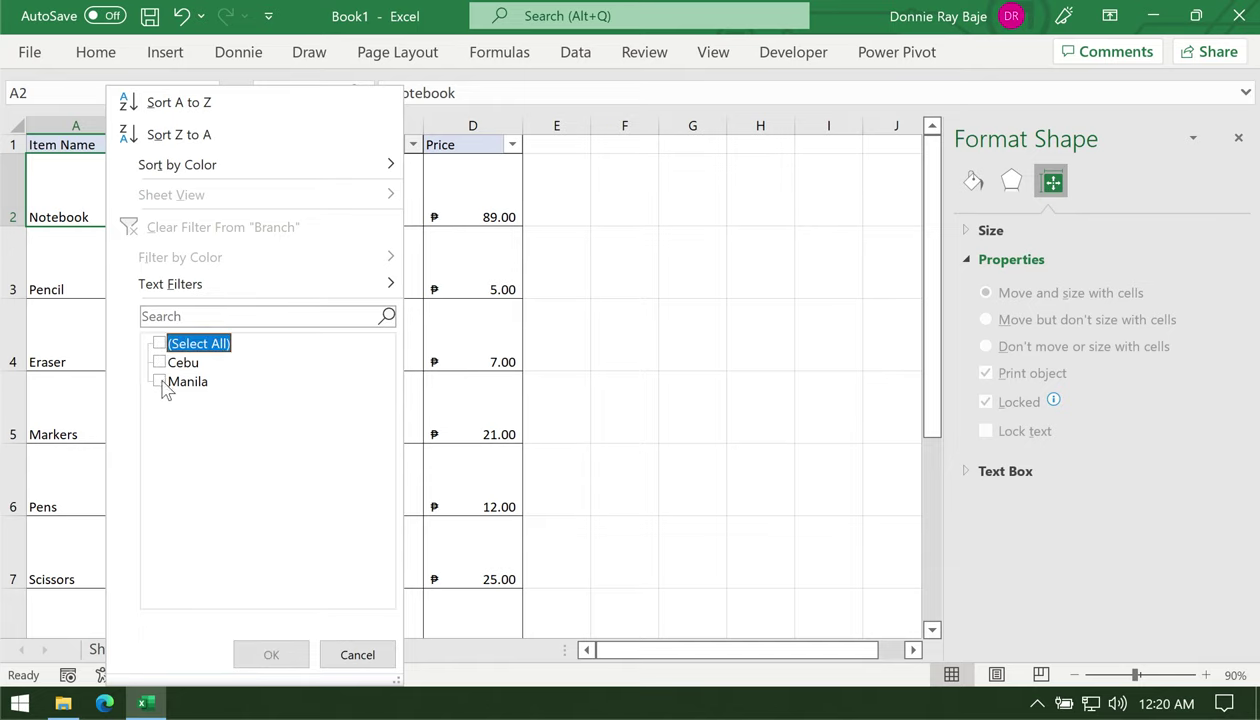
{"action": "left_click", "coordinate": [161, 382]}
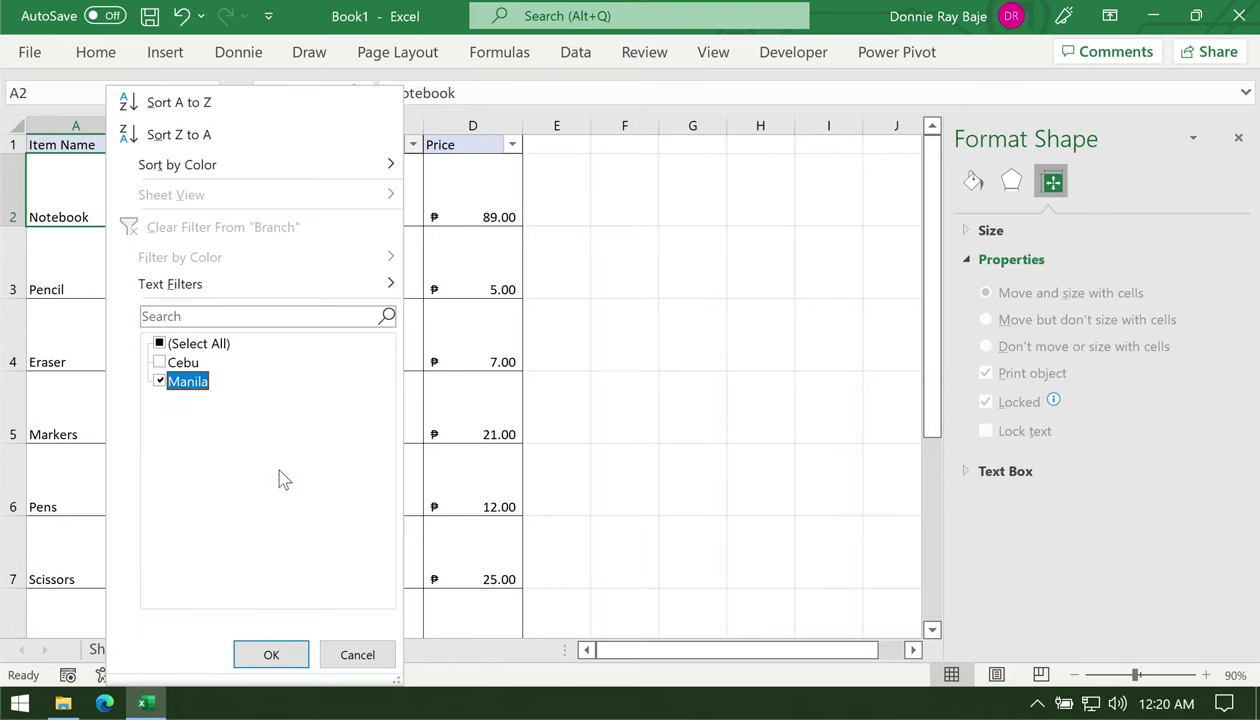
{"action": "left_click", "coordinate": [272, 655]}
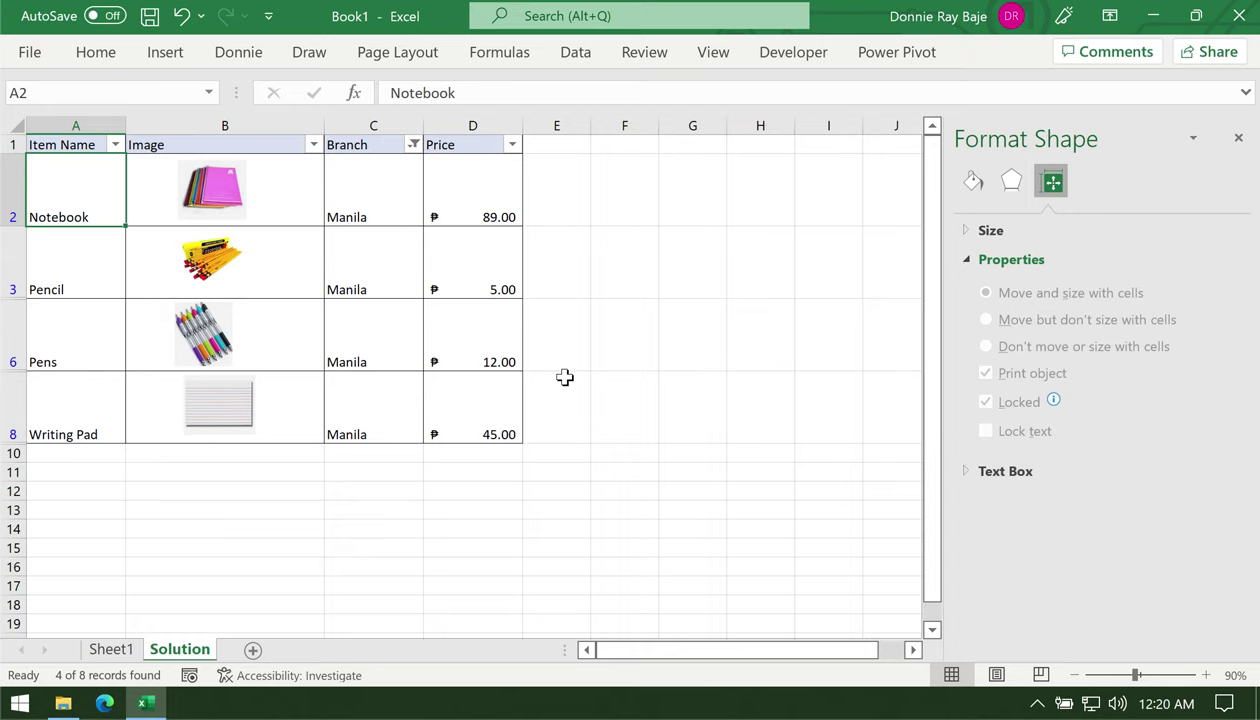
Change the Branch filter to show only Cebu items
{"action": "left_click", "coordinate": [413, 145]}
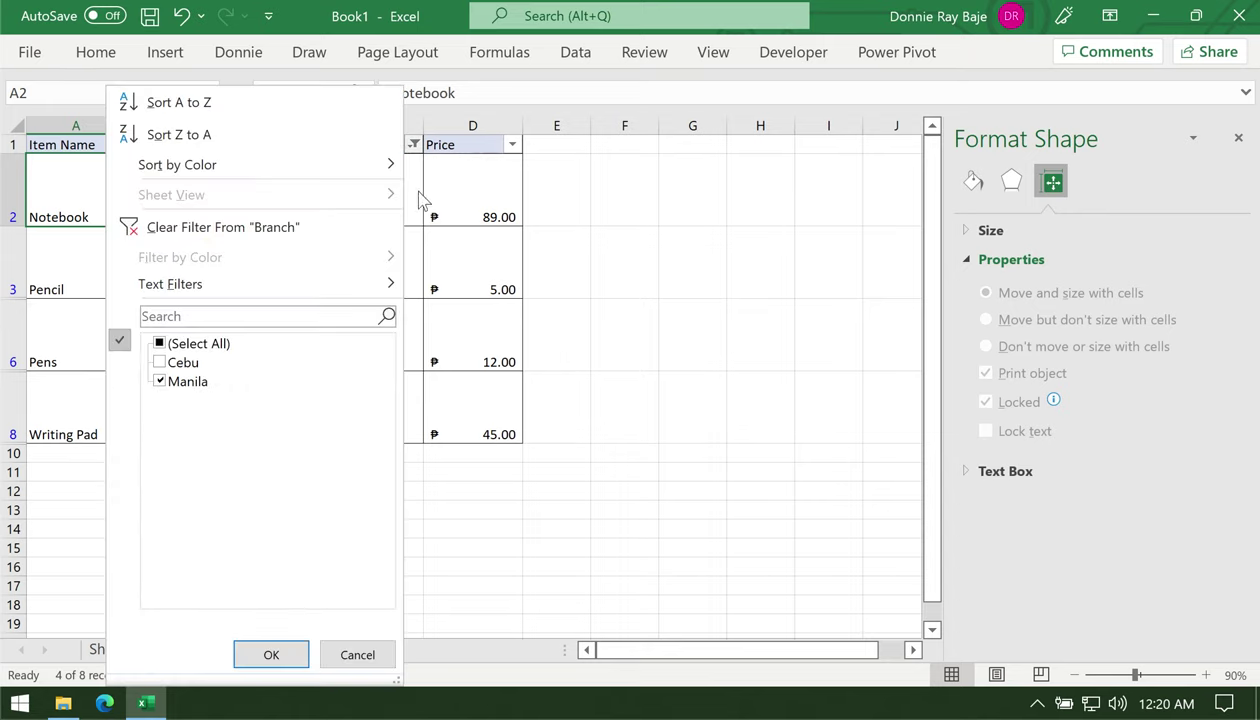
{"action": "left_click", "coordinate": [160, 362]}
{"action": "left_click", "coordinate": [161, 383]}
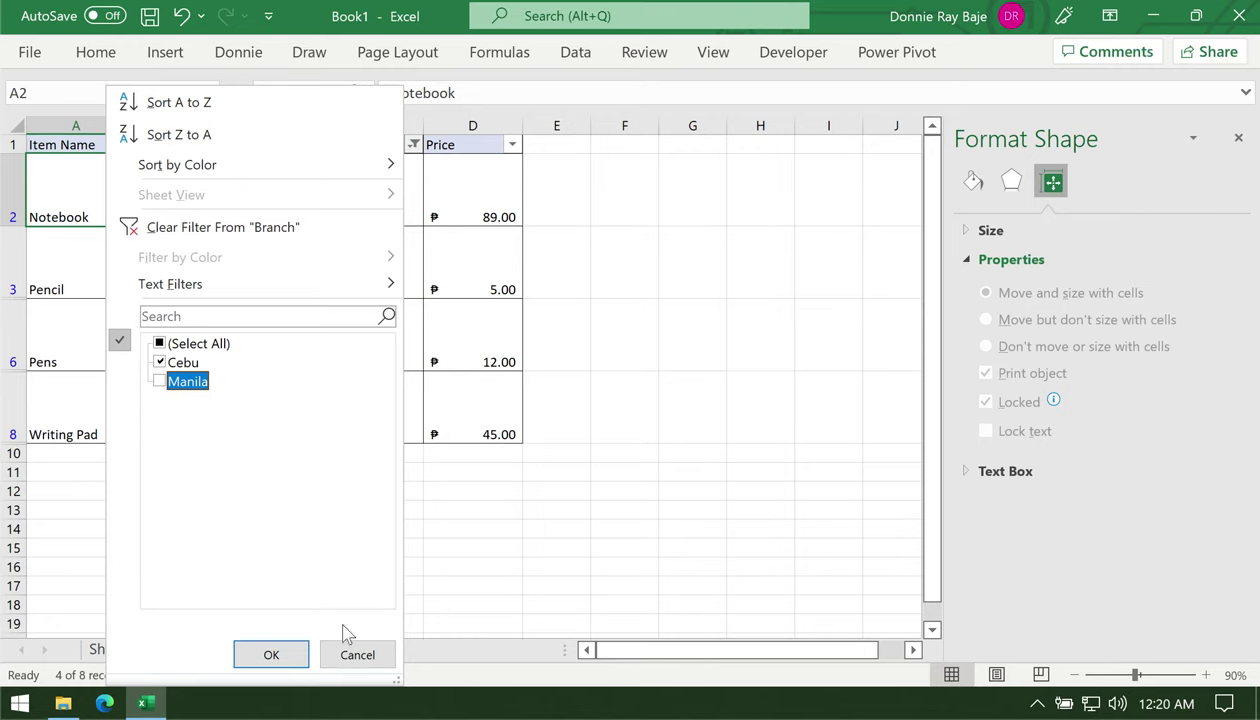
{"action": "left_click", "coordinate": [270, 655]}
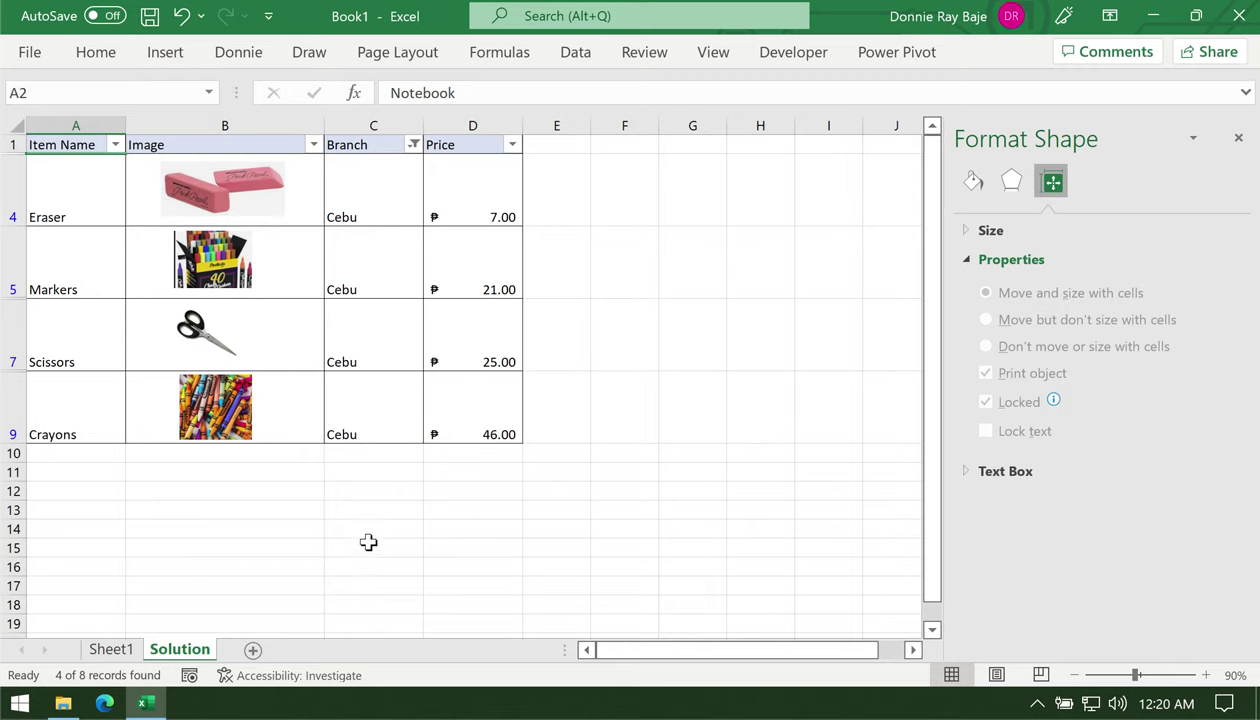
Re-include Manila in the Branch filter so all eight items show
{"action": "left_click", "coordinate": [414, 145]}
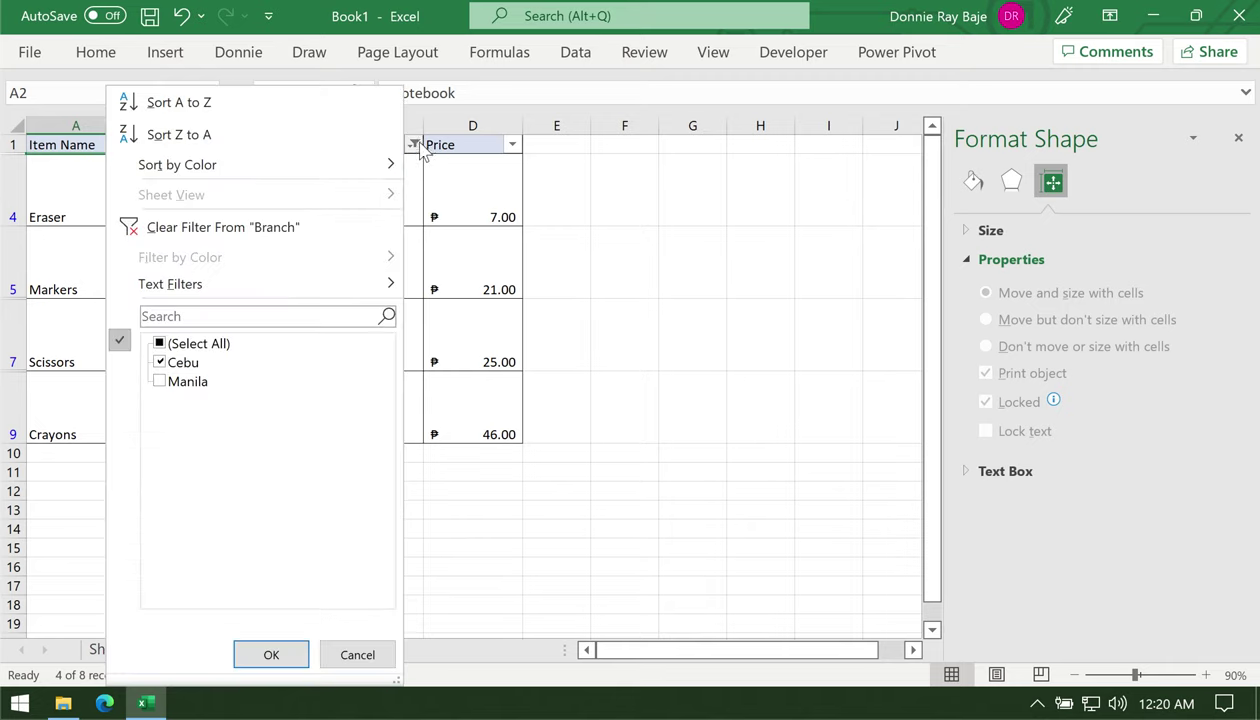
{"action": "left_click", "coordinate": [166, 384]}
{"action": "left_click", "coordinate": [283, 655]}
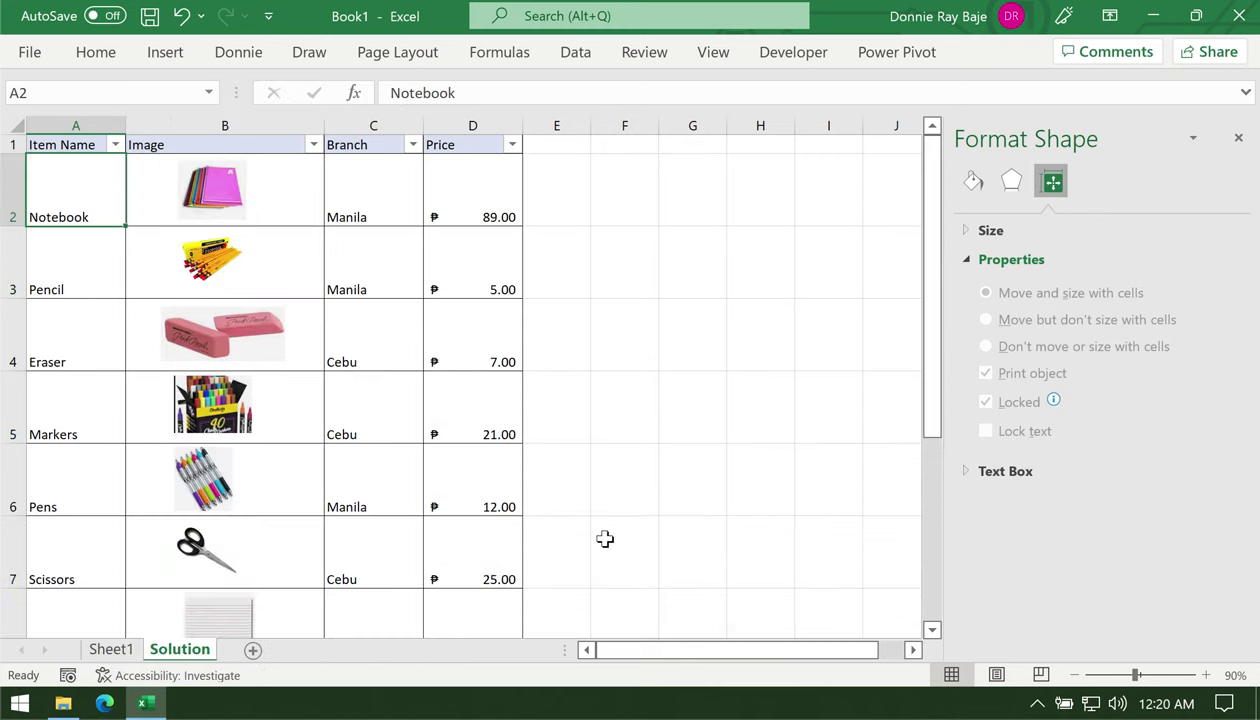
{"action": "left_click", "coordinate": [930, 372]}
{"action": "left_click_drag", "start_coordinate": [930, 372], "coordinate": [918, 313]}
{"action": "left_click", "coordinate": [418, 252]}
{"action": "left_click", "coordinate": [398, 216]}
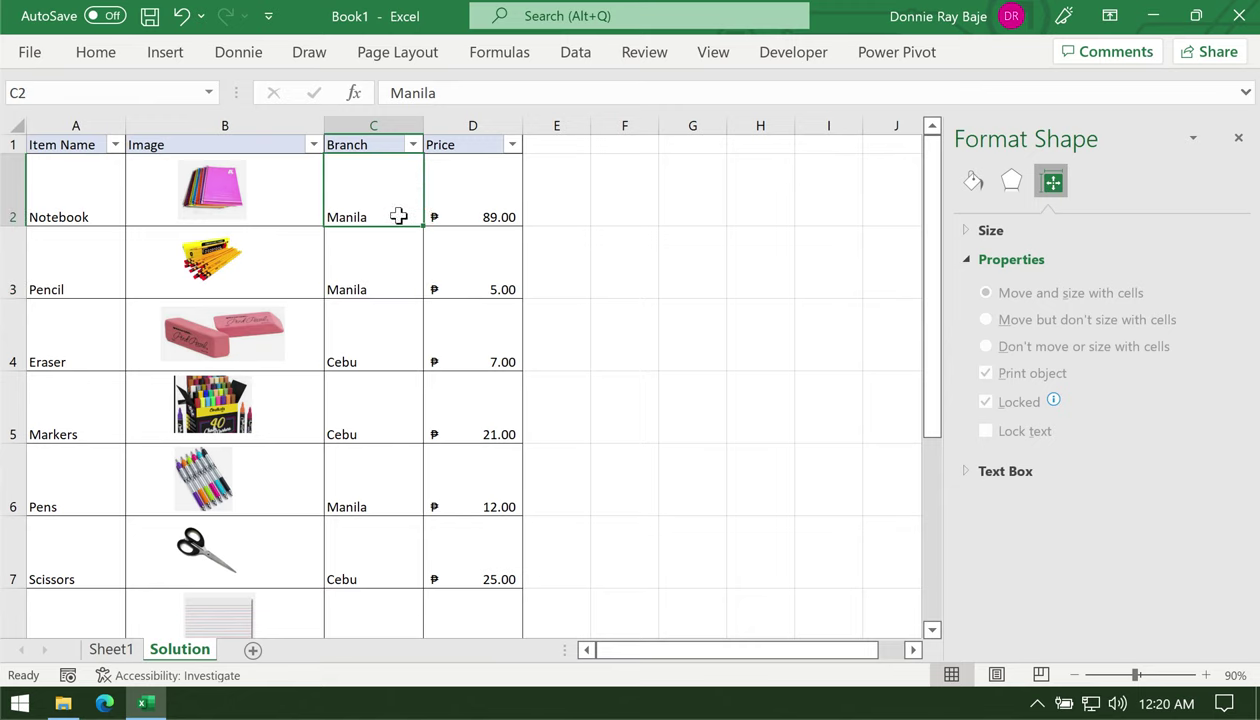